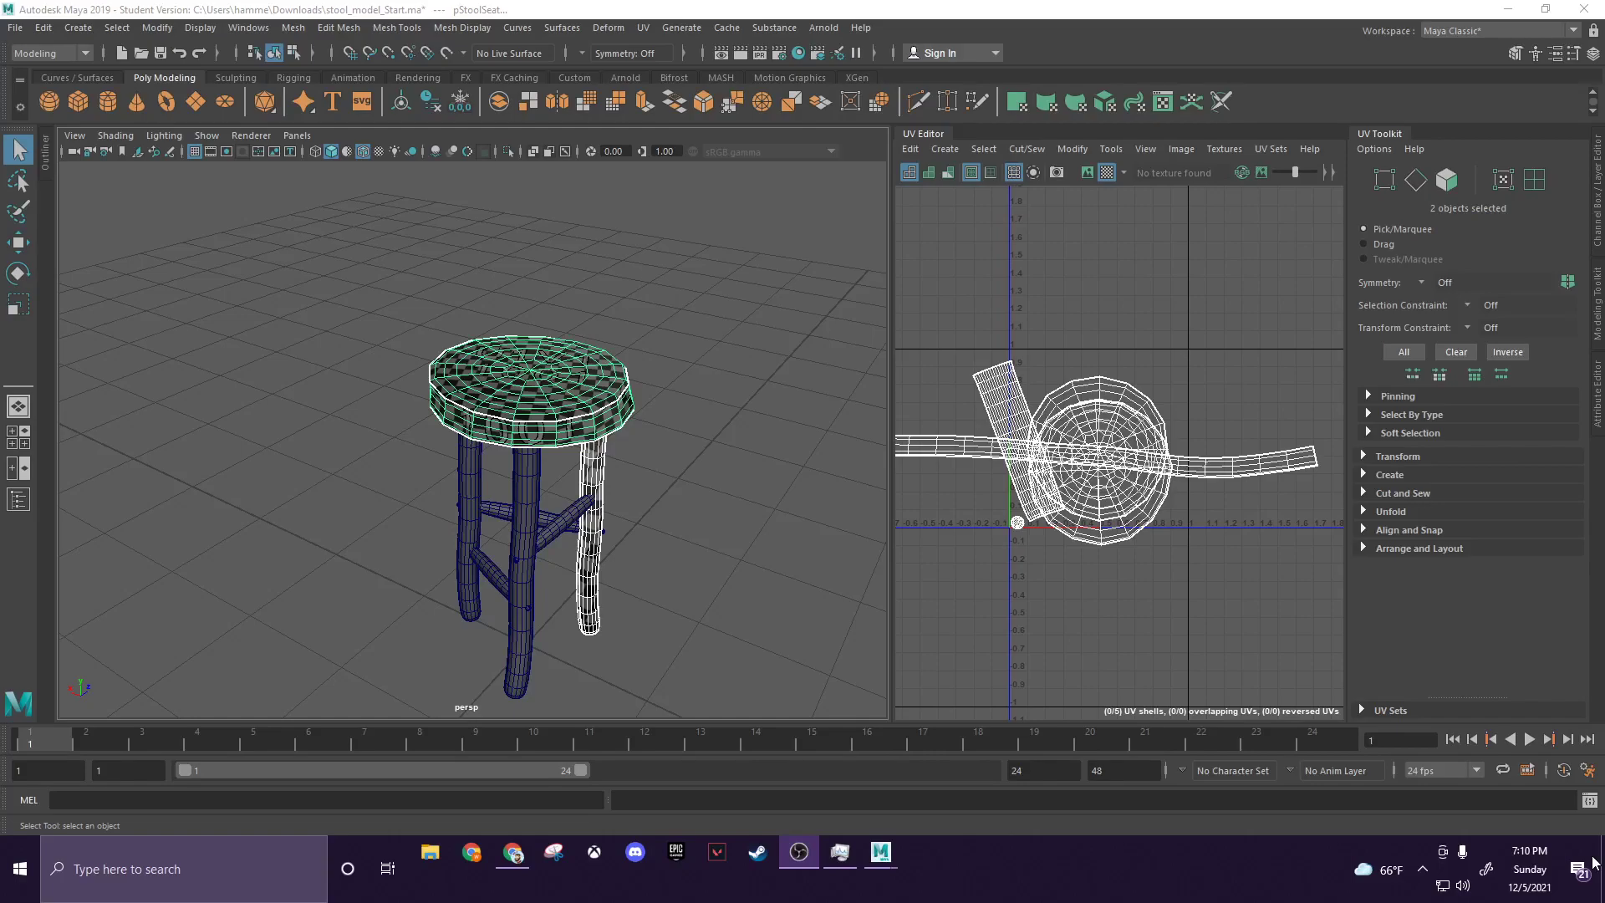
- Orbit around the stool and try marquee selections over its parts
{"action": "left_click", "coordinate": [730, 323]}
{"action": "left_click_drag", "start_coordinate": [731, 323], "coordinate": [709, 399], "text": "alt"}
{"action": "scroll", "coordinate": [667, 396], "scroll_direction": "up", "scroll_amount": 2}
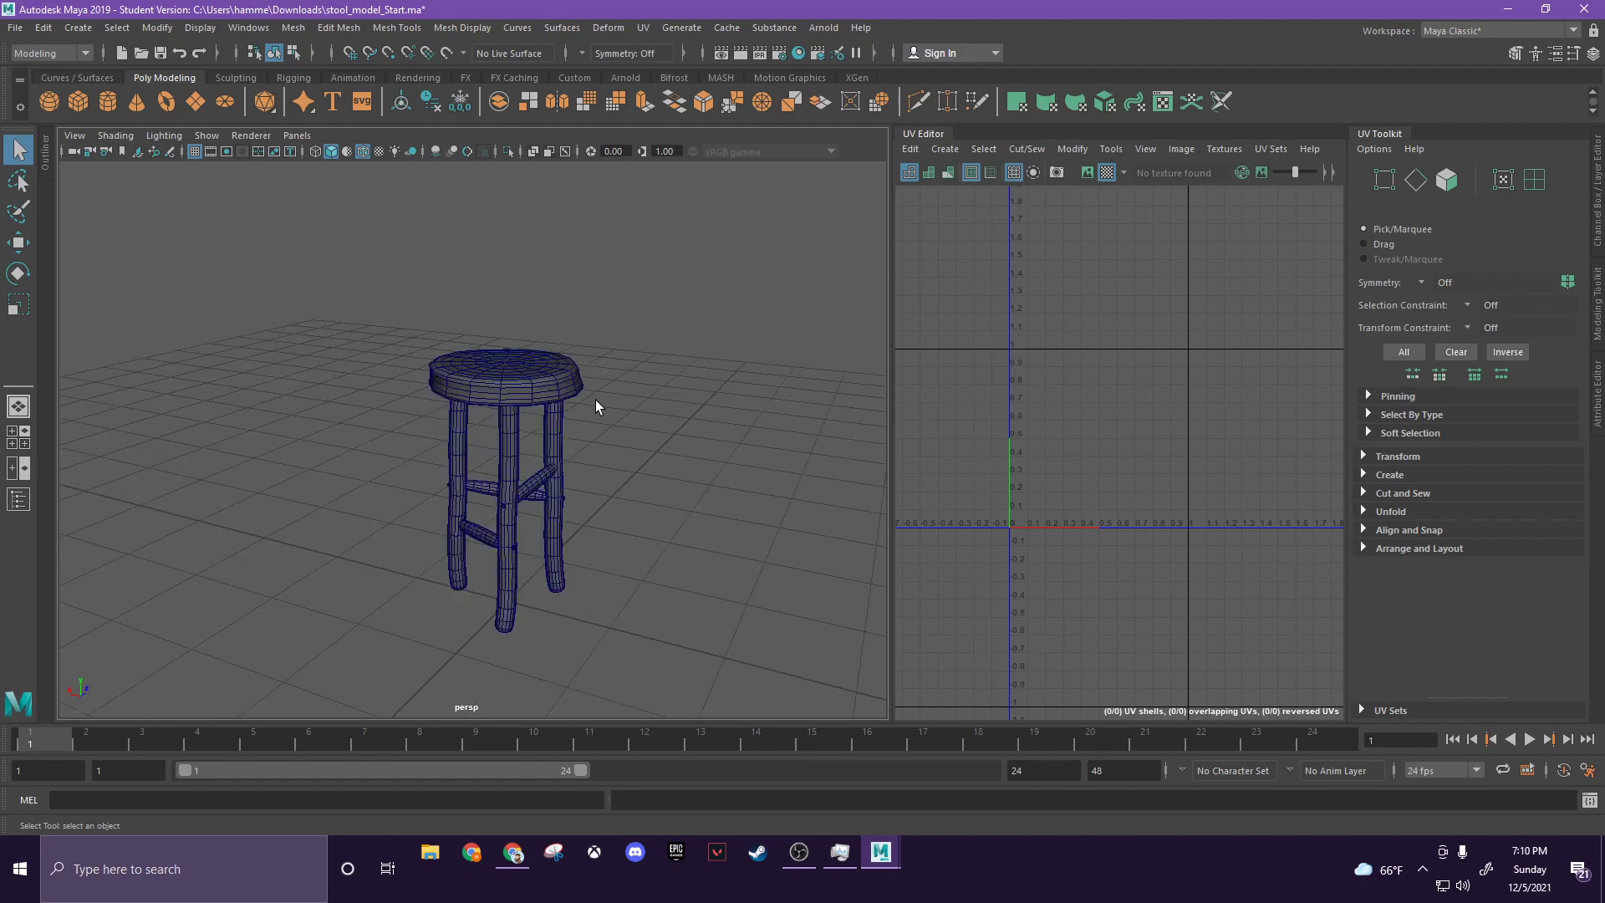
{"action": "left_click_drag", "start_coordinate": [293, 301], "coordinate": [535, 468]}
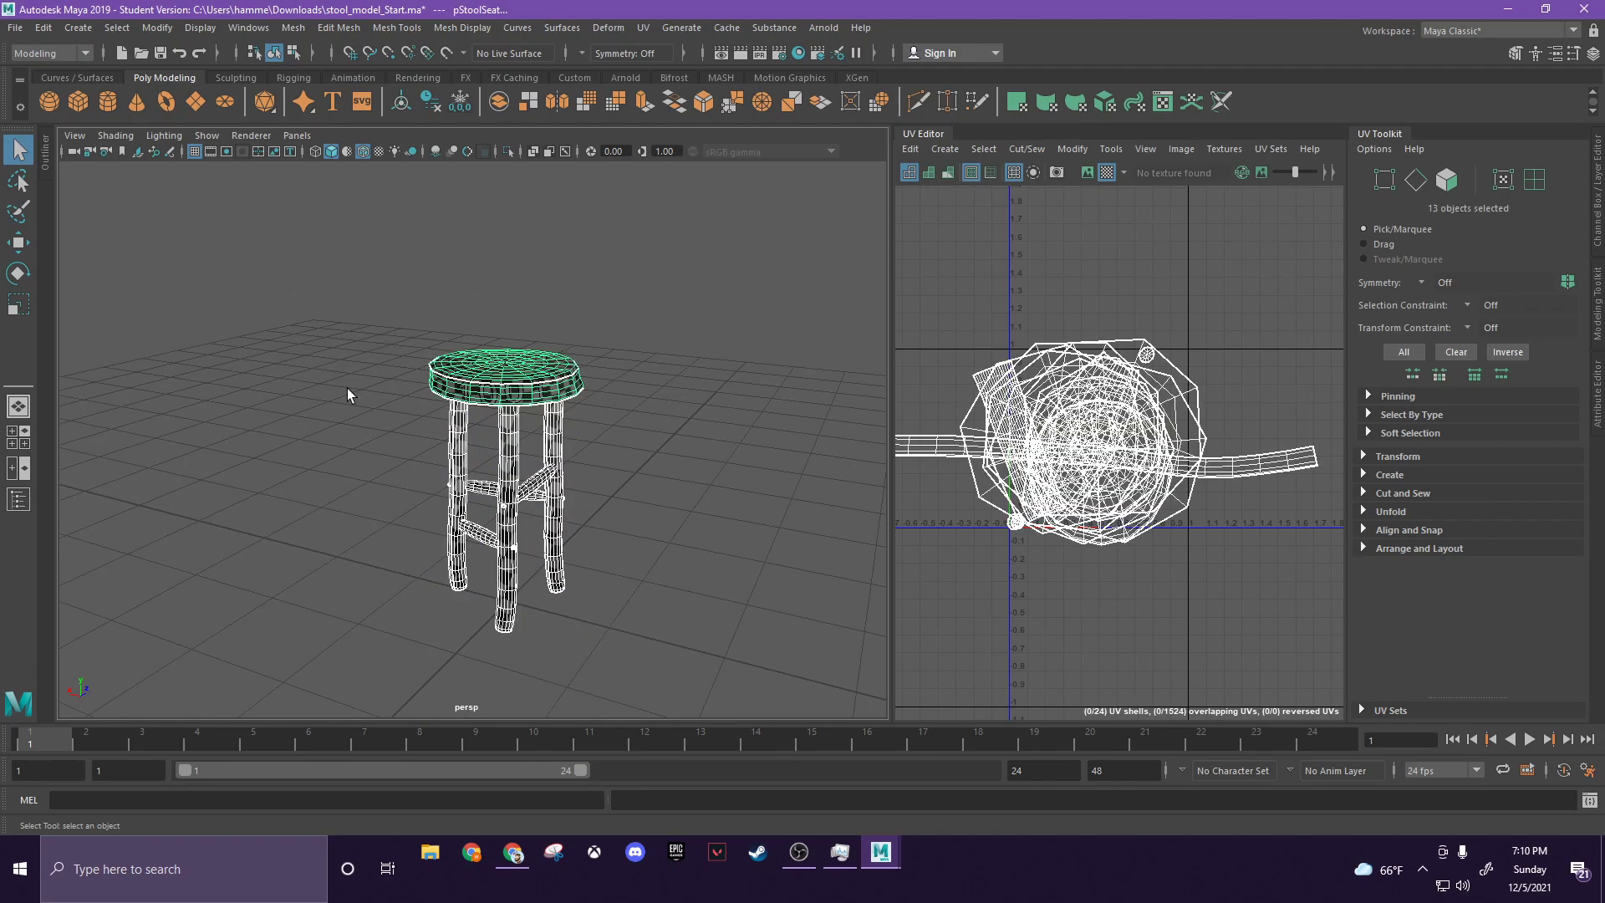
{"action": "left_click", "coordinate": [384, 329]}
{"action": "left_click_drag", "start_coordinate": [384, 329], "coordinate": [485, 435]}
{"action": "left_click", "coordinate": [288, 353]}
{"action": "left_click_drag", "start_coordinate": [248, 310], "coordinate": [807, 652]}
{"action": "left_click", "coordinate": [706, 556]}
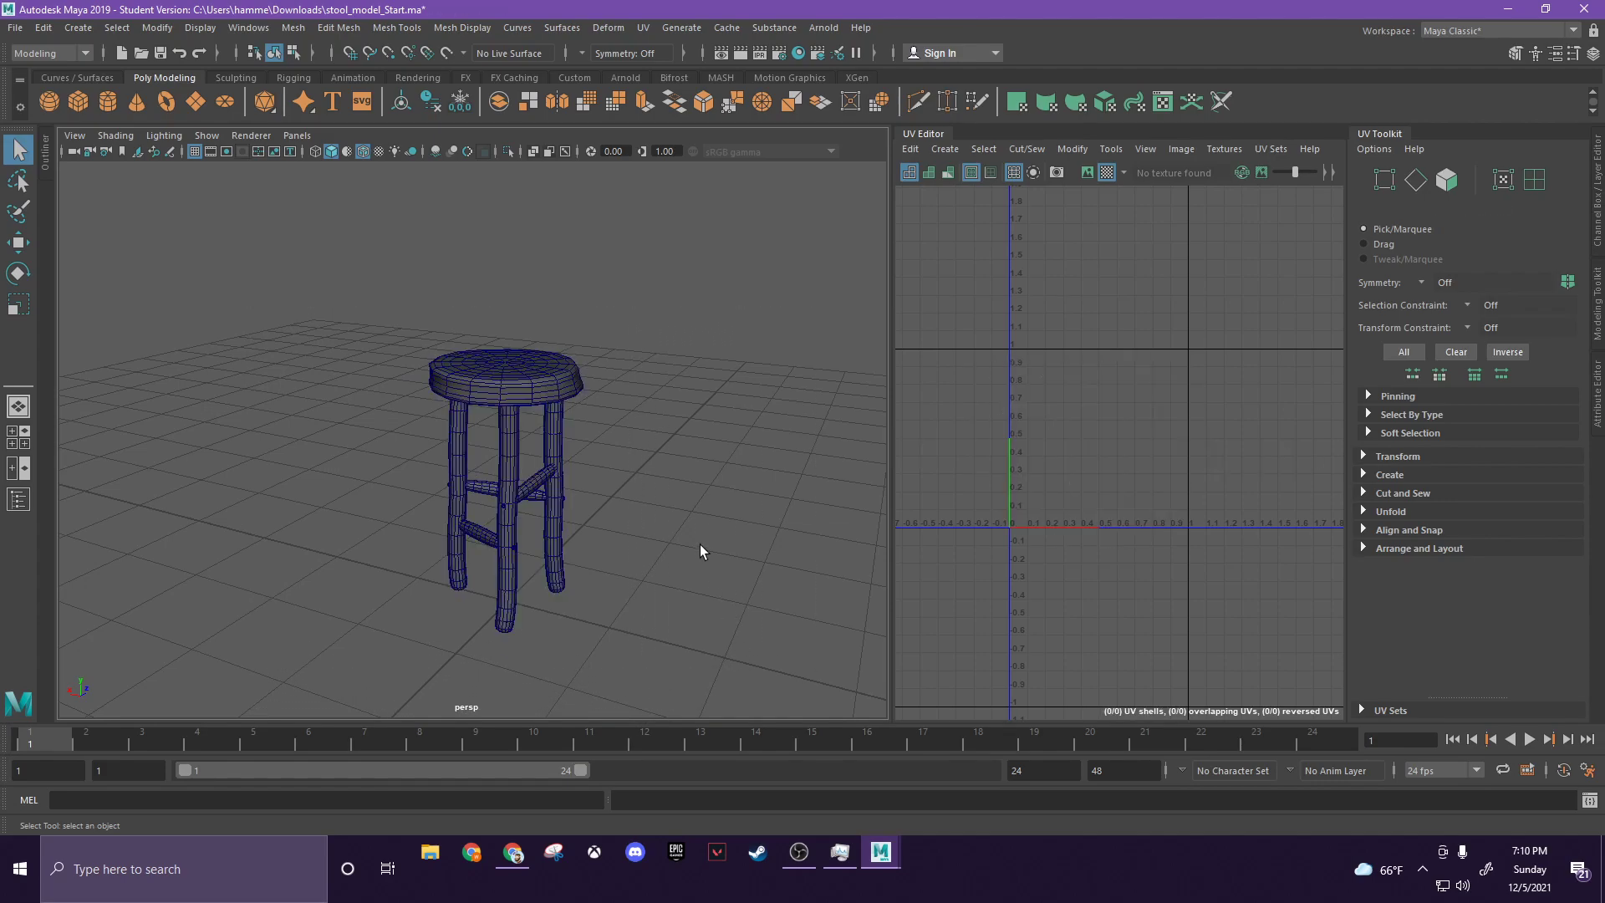
{"action": "left_click_drag", "start_coordinate": [361, 320], "coordinate": [660, 631]}
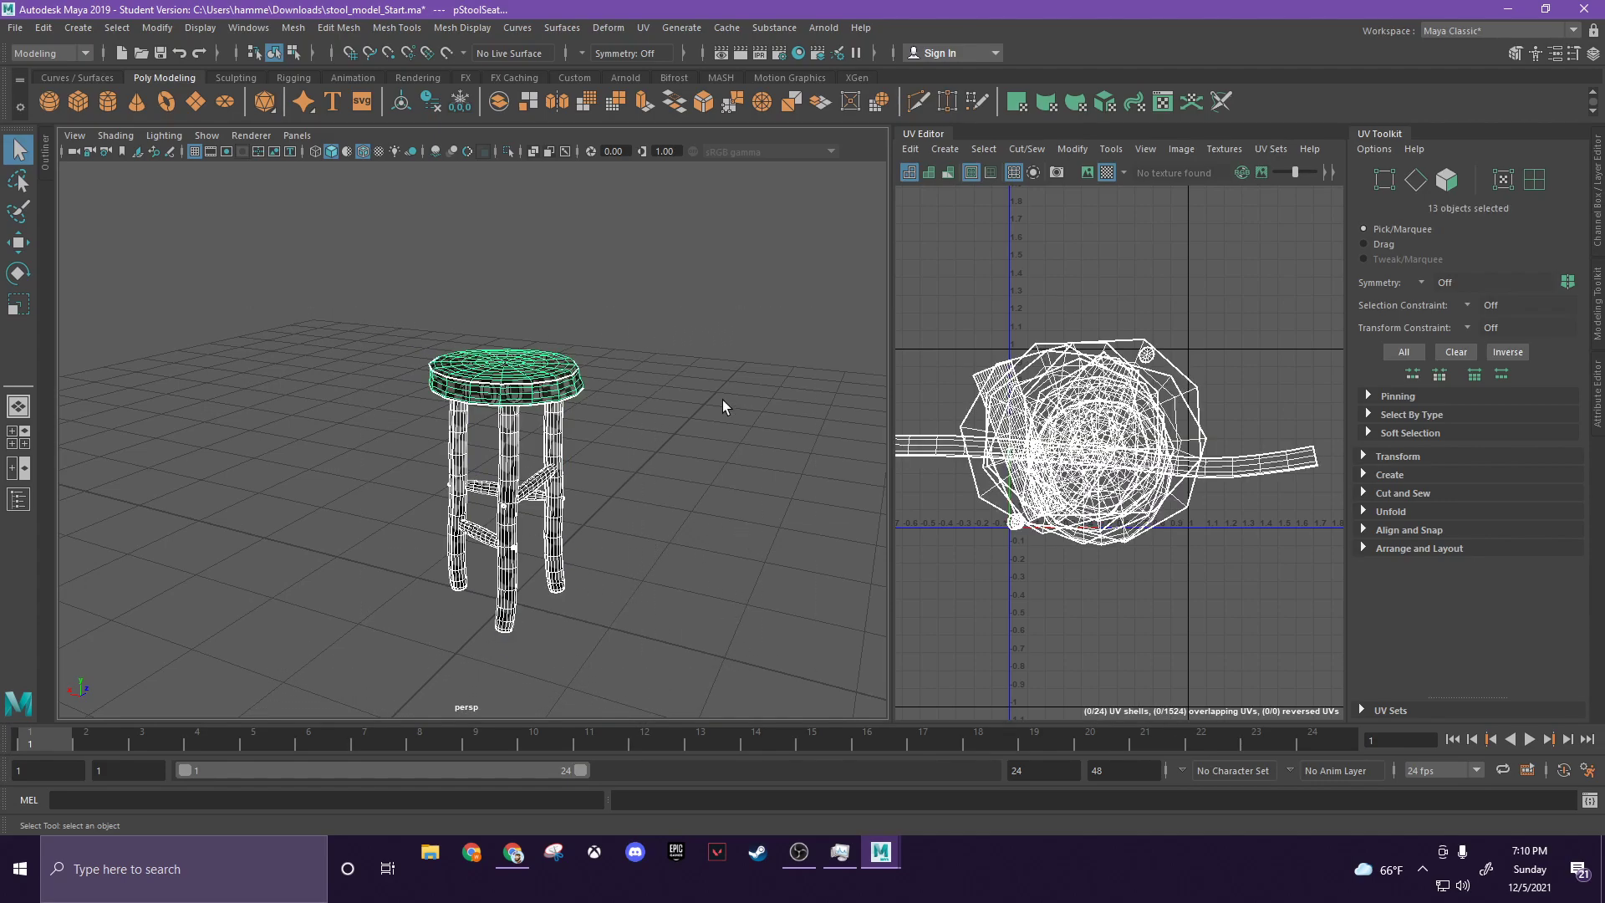
{"action": "left_click", "coordinate": [633, 454]}
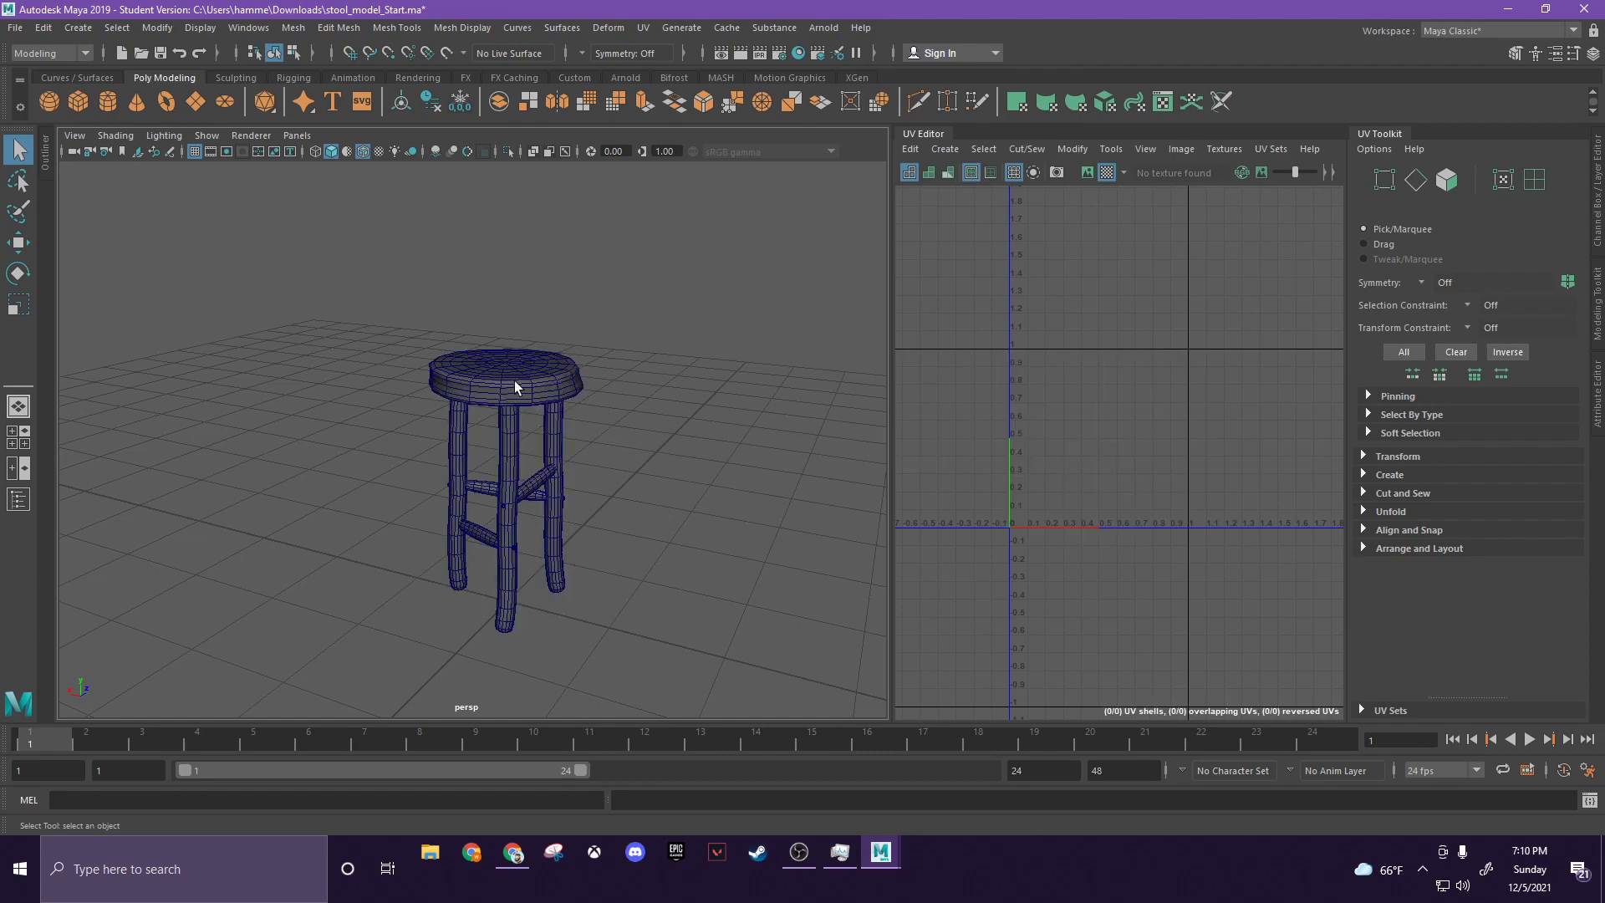
- Marquee-select all 13 stool parts, freeze their transformations, and zoom out the UV Editor
{"action": "right_click_drag", "start_coordinate": [514, 386], "coordinate": [695, 333]}
{"action": "right_click_drag", "start_coordinate": [514, 389], "coordinate": [578, 374]}
{"action": "left_click_drag", "start_coordinate": [318, 216], "coordinate": [741, 684]}
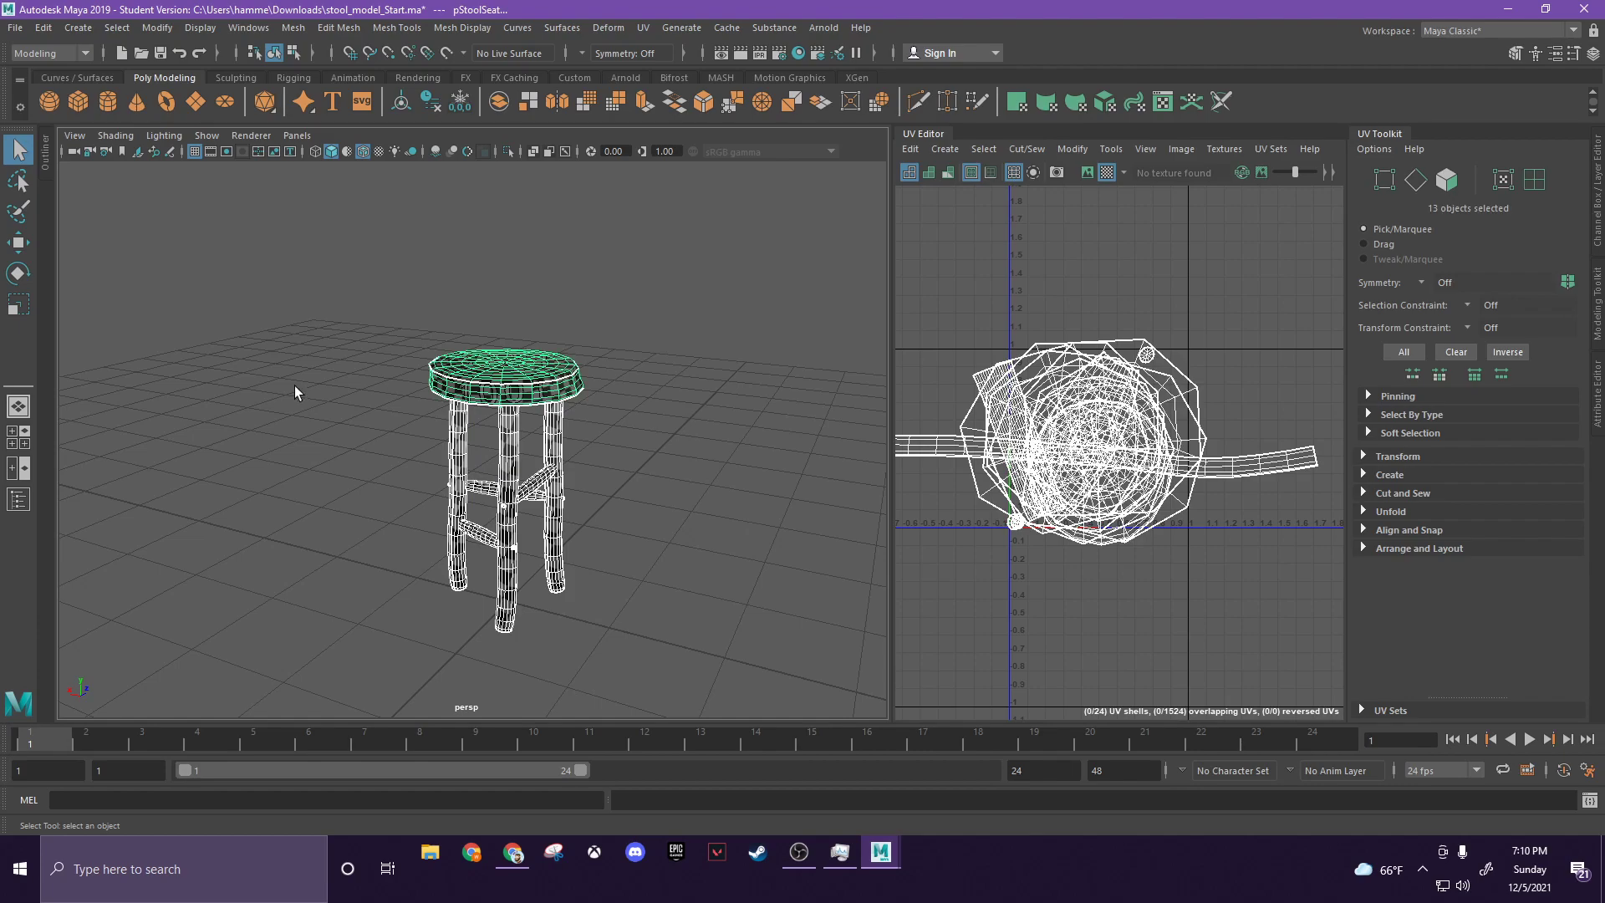
{"action": "left_click_drag", "start_coordinate": [208, 278], "coordinate": [771, 633]}
{"action": "left_click", "coordinate": [460, 101]}
{"action": "scroll", "coordinate": [967, 425], "scroll_direction": "down", "scroll_amount": 1}
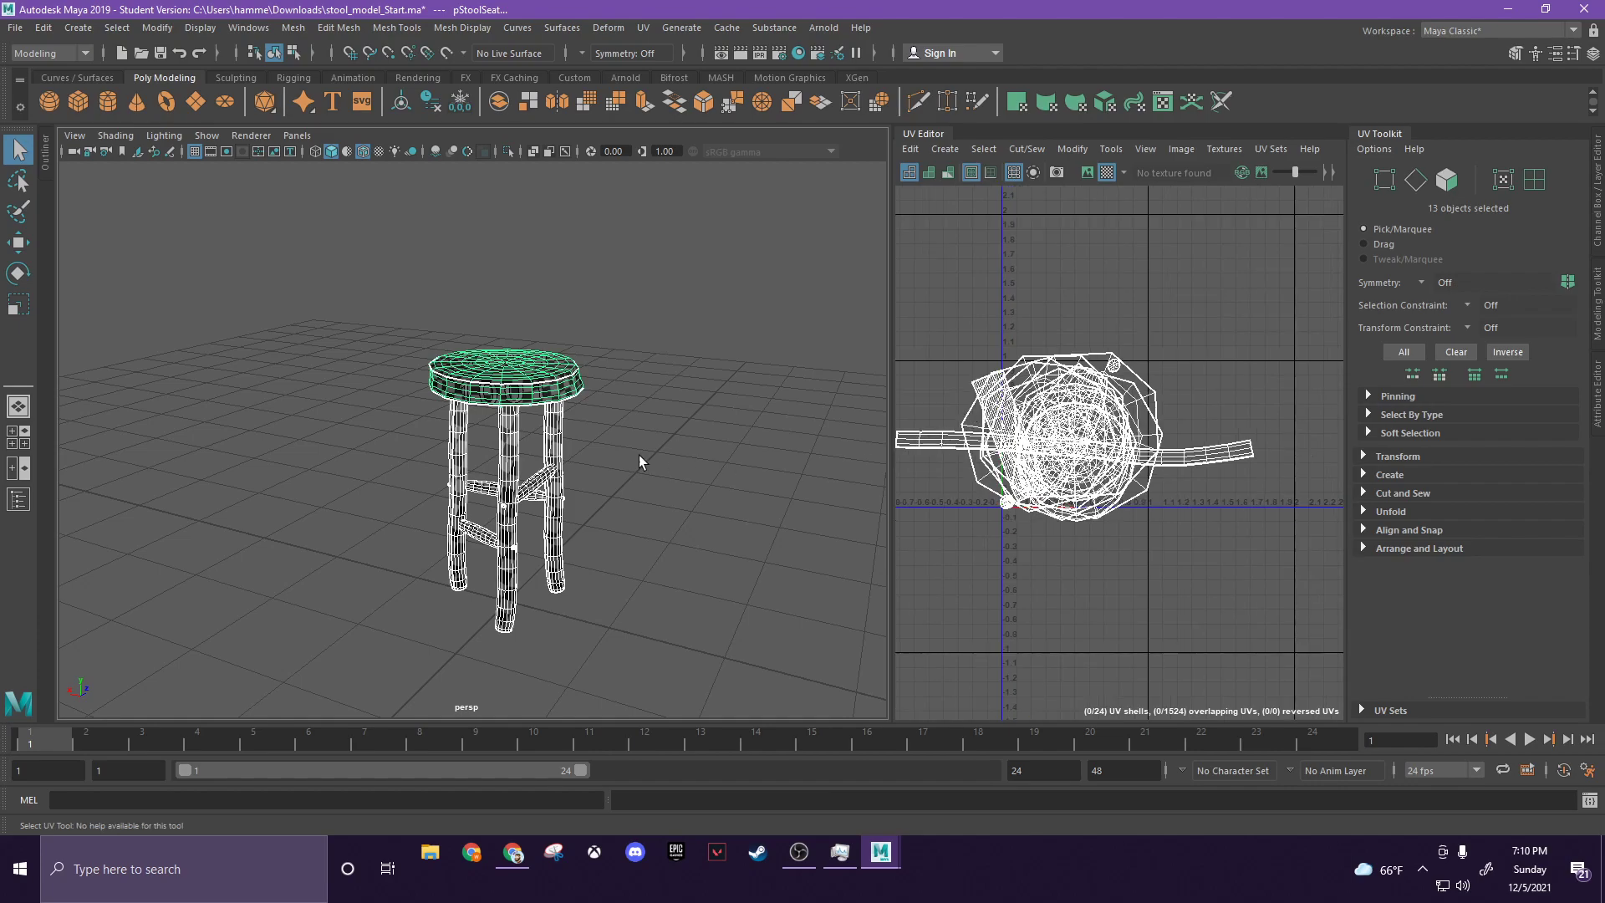
- Widen the UV Editor, switch to UV Shell selection, and marquee-select all 24 shells
{"action": "left_click_drag", "start_coordinate": [891, 410], "coordinate": [764, 407]}
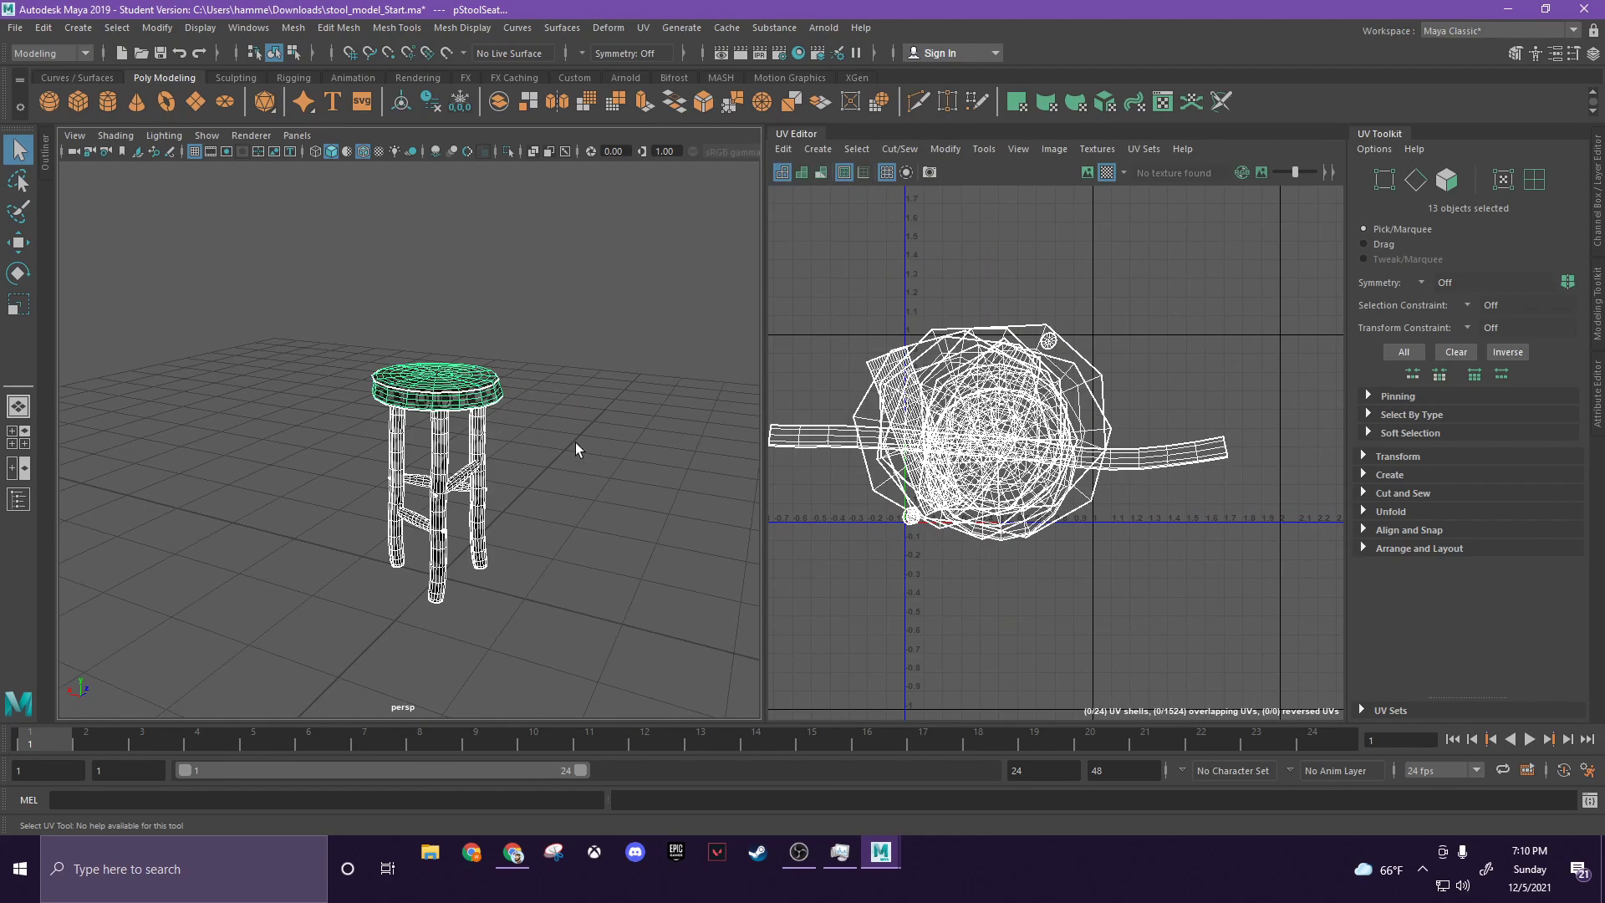
{"action": "left_click_drag", "start_coordinate": [588, 446], "coordinate": [479, 458], "text": "alt"}
{"action": "right_click_drag", "start_coordinate": [431, 448], "coordinate": [558, 401]}
{"action": "left_click_drag", "start_coordinate": [256, 326], "coordinate": [684, 631]}
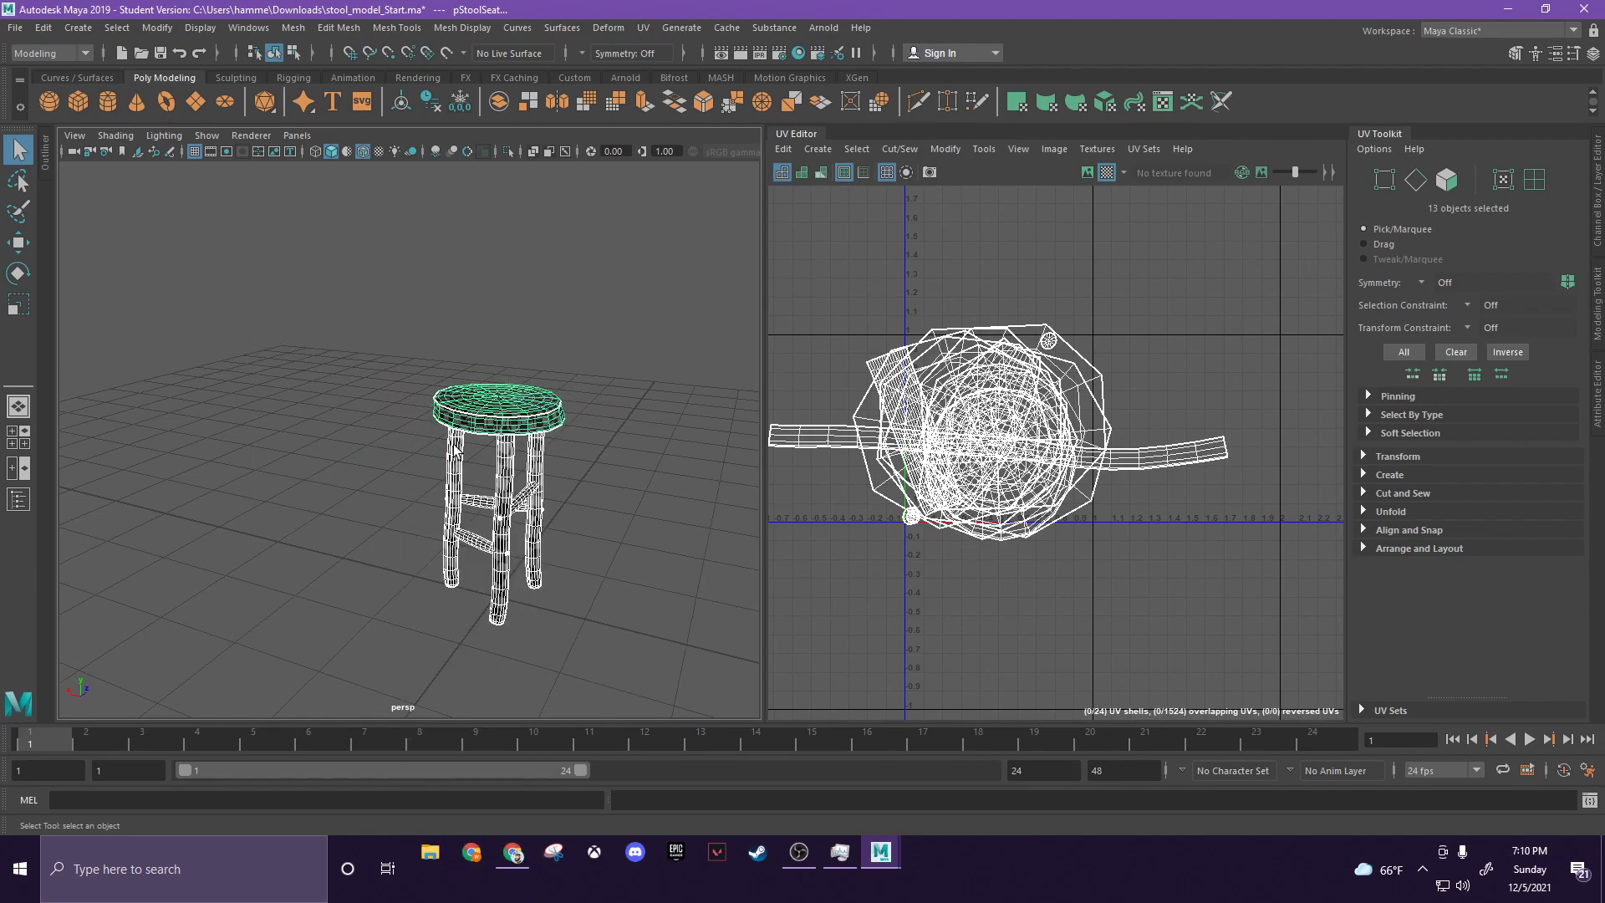
{"action": "left_click_drag", "start_coordinate": [381, 235], "coordinate": [727, 719]}
{"action": "right_click", "coordinate": [1027, 432]}
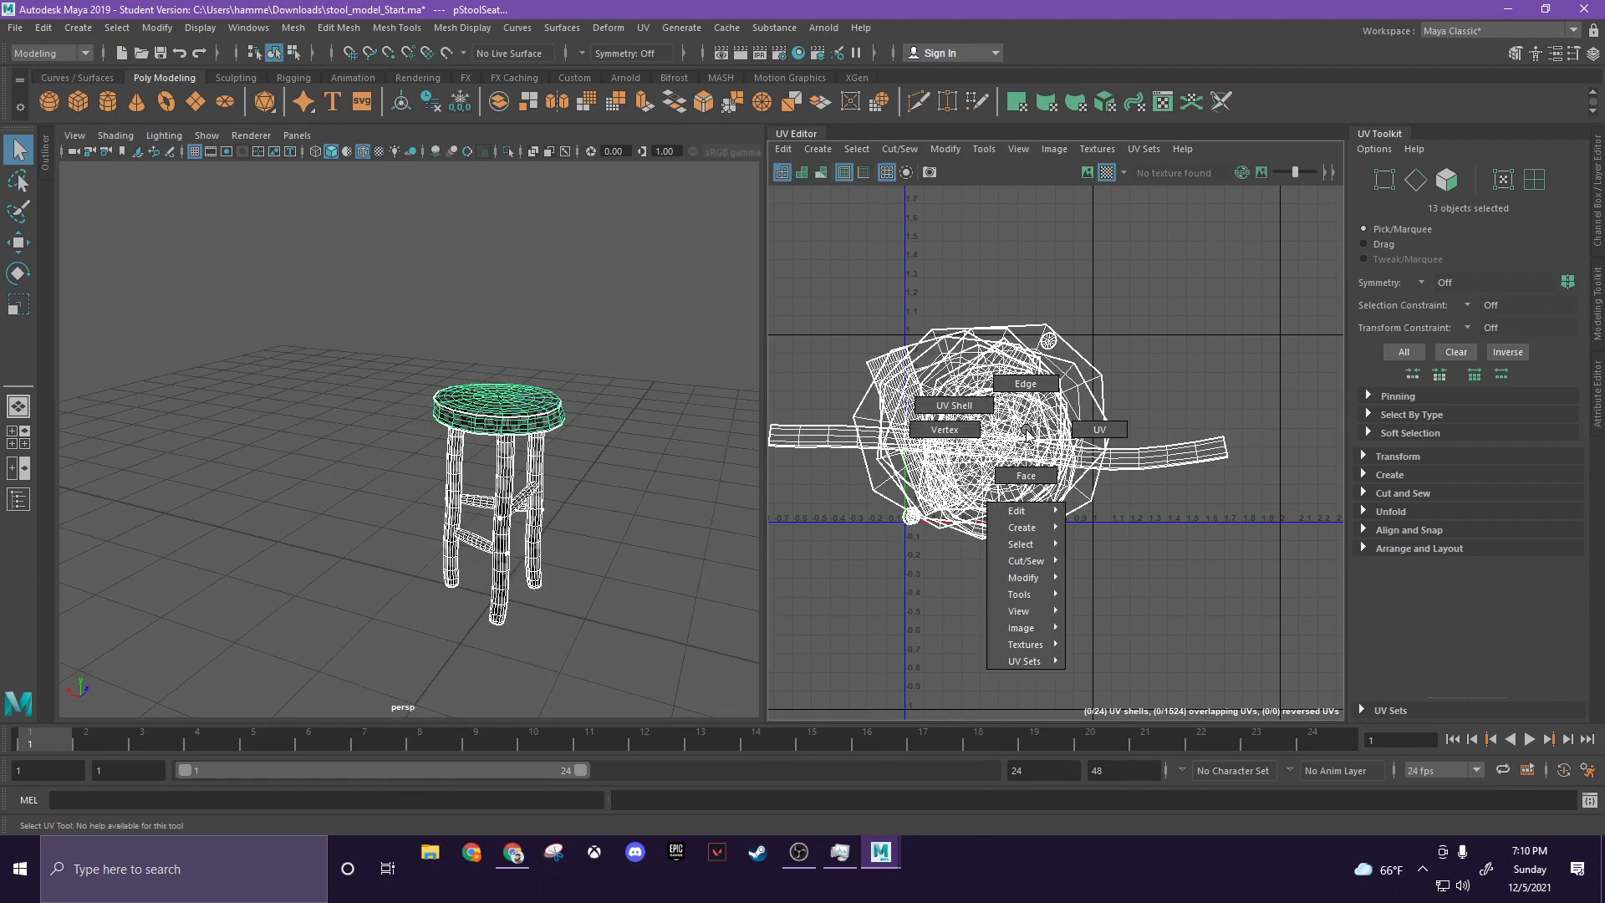
{"action": "left_click", "coordinate": [963, 406]}
{"action": "left_click_drag", "start_coordinate": [795, 243], "coordinate": [1205, 676]}
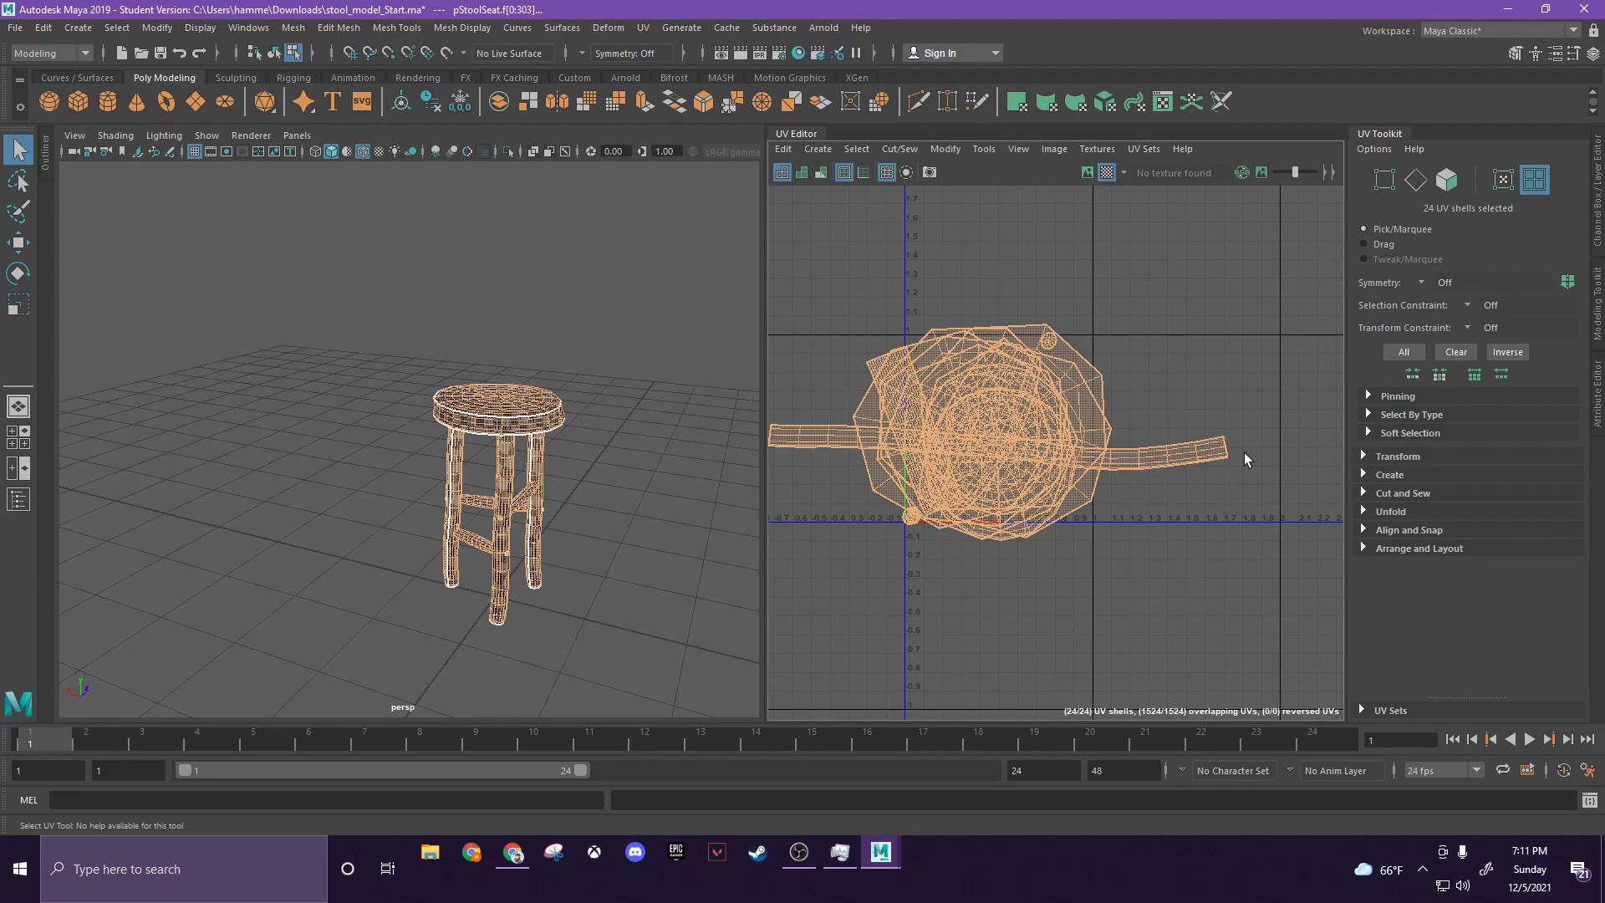
- Select only the long seat strip shell and get its 9.9873 texel density at map size 512
{"action": "left_click", "coordinate": [1167, 252]}
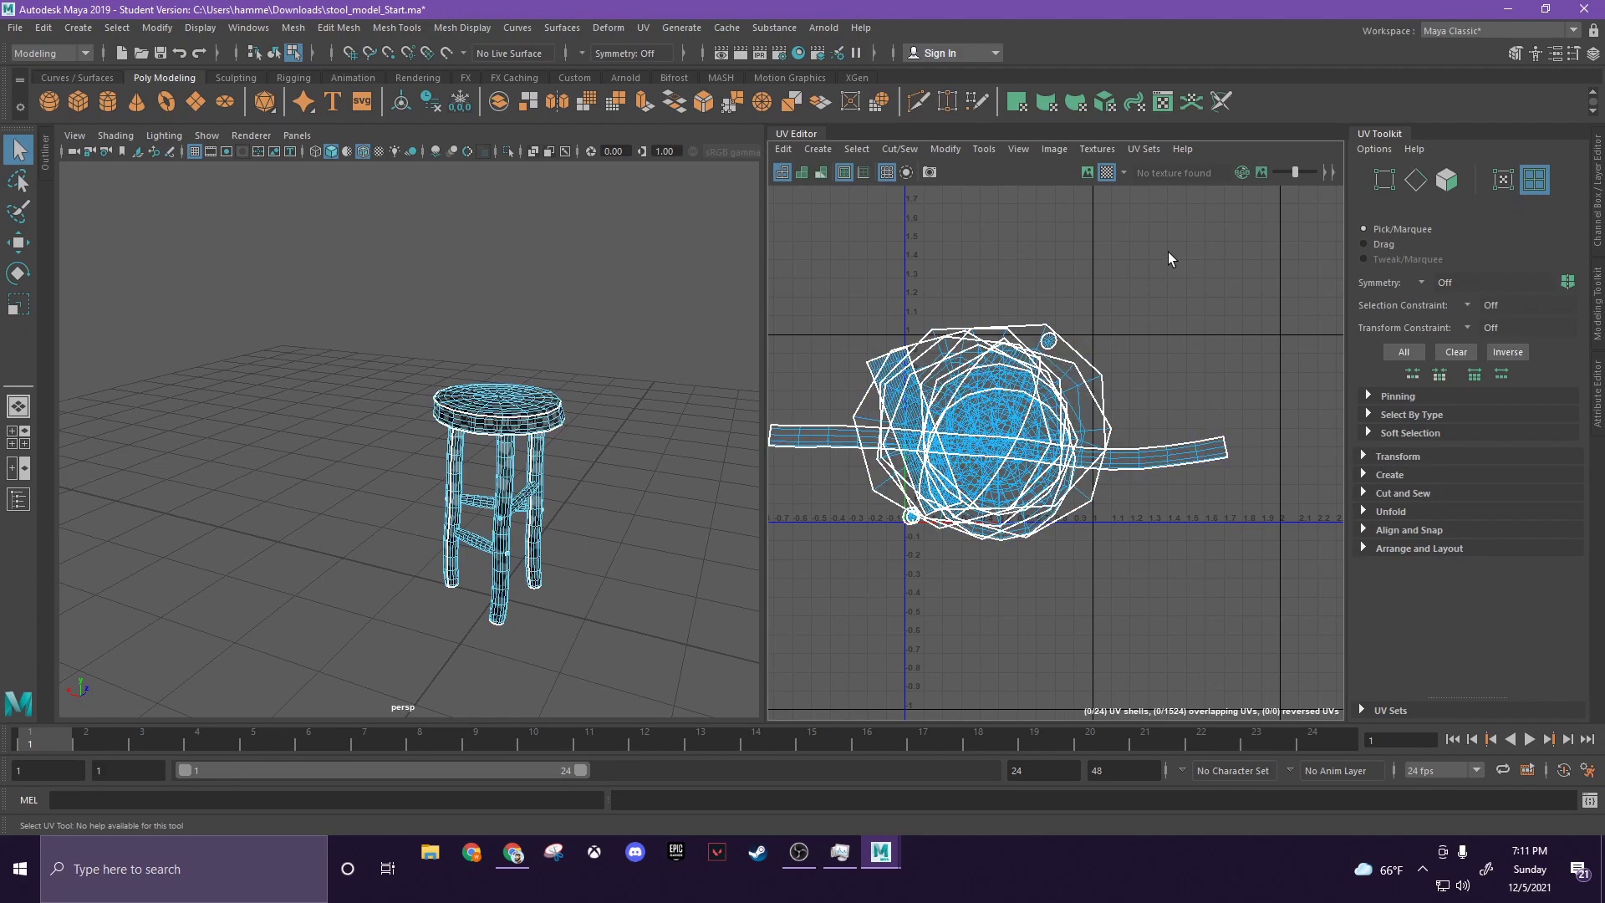
{"action": "left_click_drag", "start_coordinate": [822, 251], "coordinate": [1237, 529]}
{"action": "left_click", "coordinate": [1195, 453]}
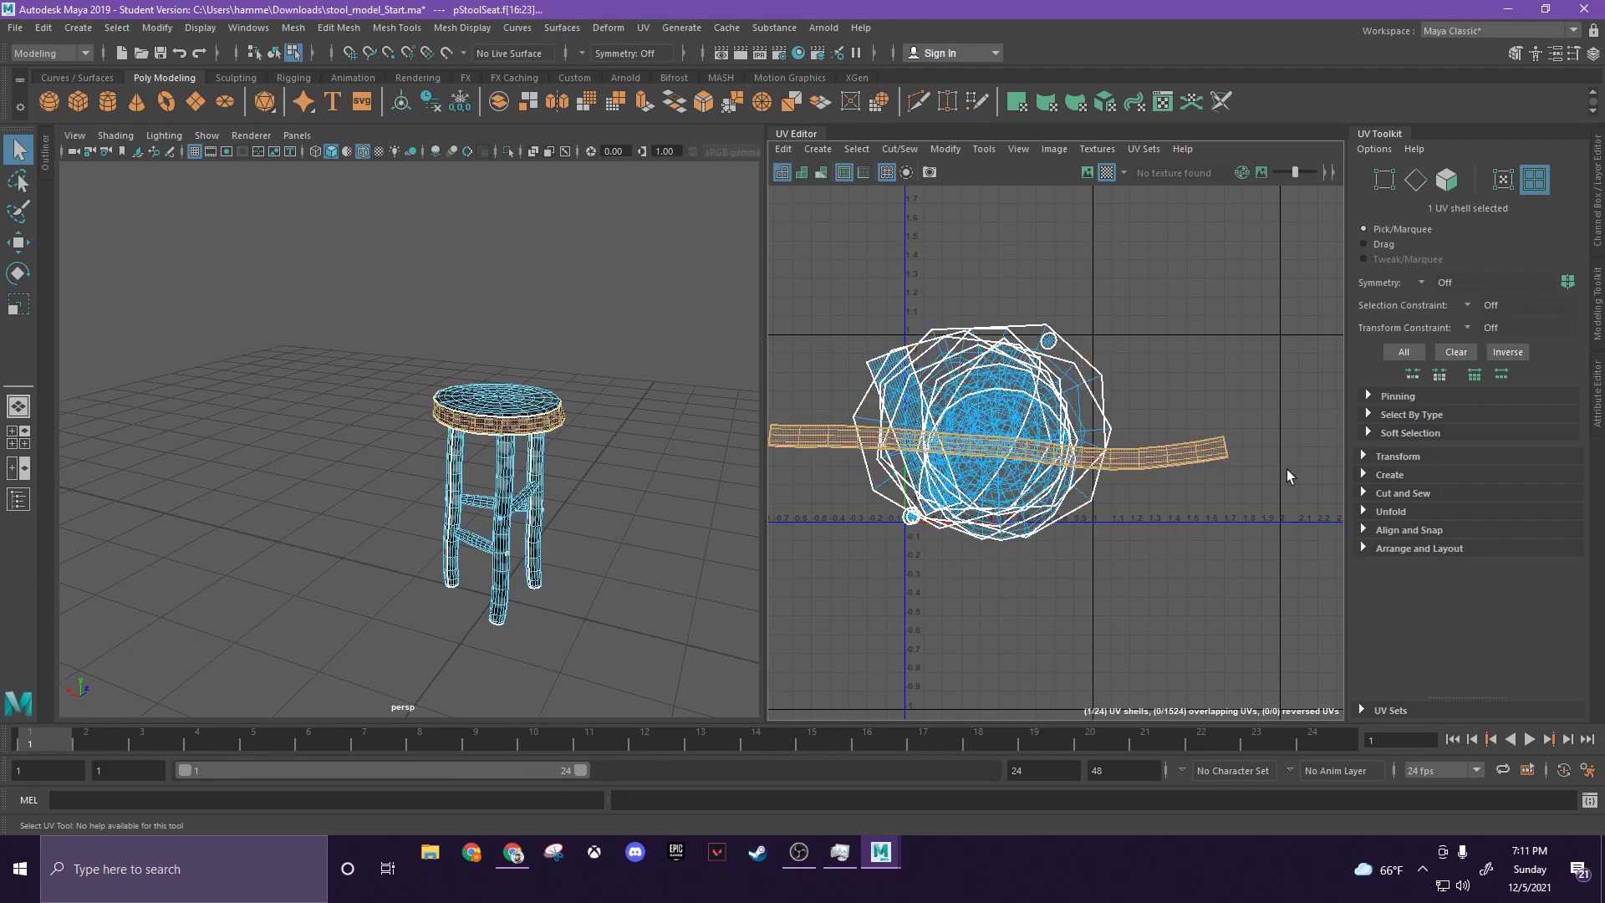
{"action": "left_click", "coordinate": [1364, 456]}
{"action": "scroll", "coordinate": [1380, 477], "scroll_direction": "down", "scroll_amount": 4}
{"action": "scroll", "coordinate": [1421, 494], "scroll_direction": "down", "scroll_amount": 3}
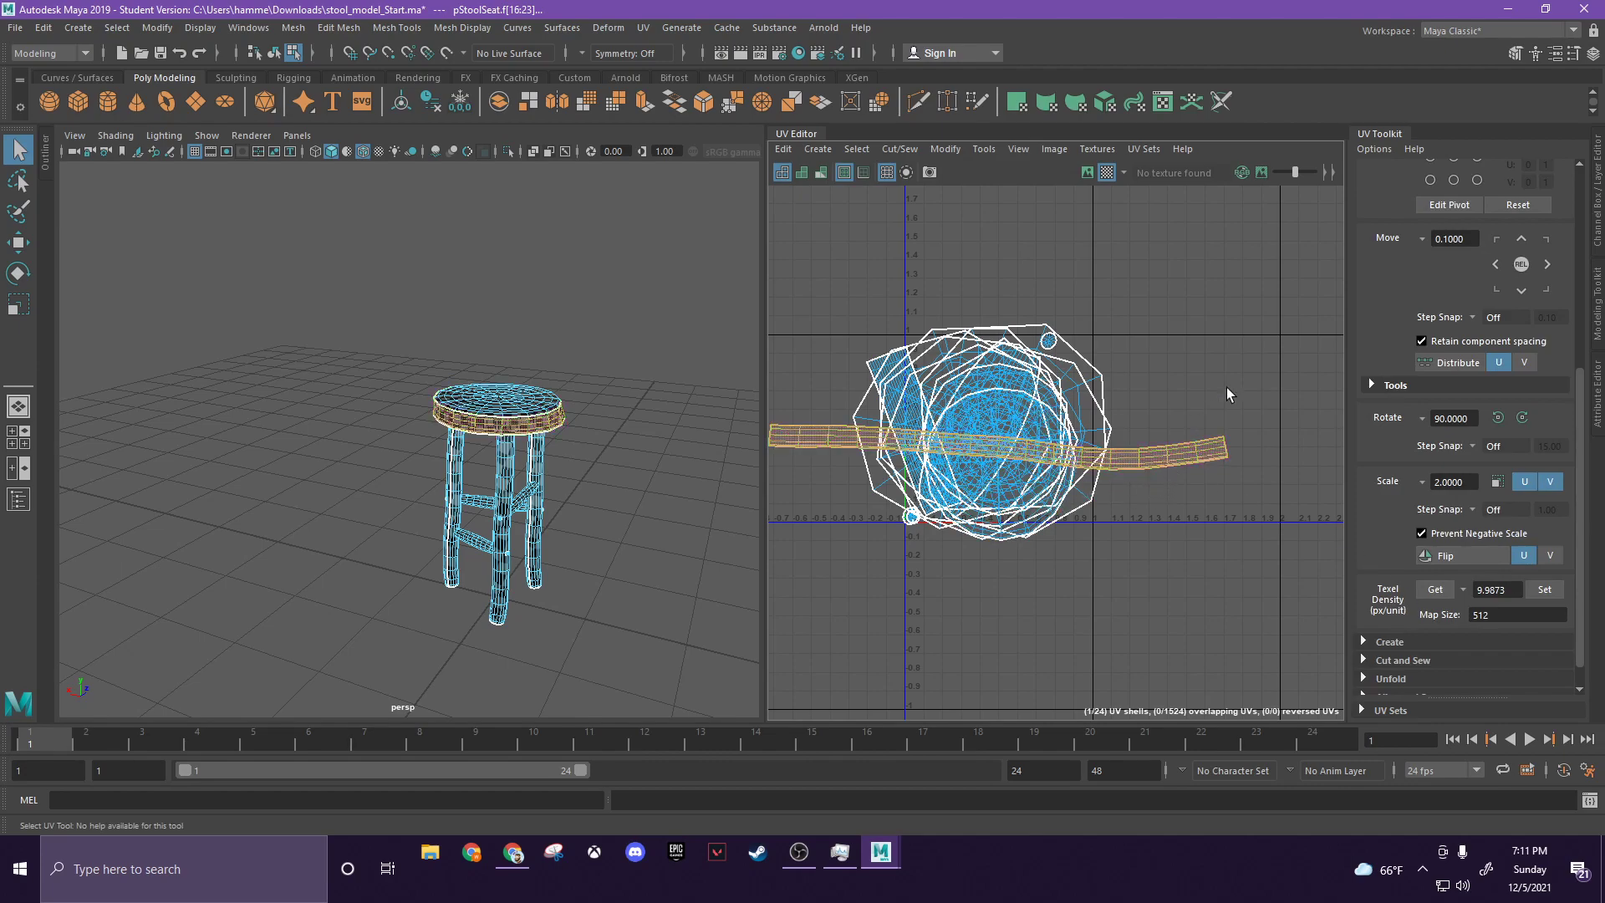
- Apply texel density 9.9873 to the other 23 shells, then deselect them
{"action": "left_click_drag", "start_coordinate": [1277, 268], "coordinate": [866, 650], "text": "shift"}
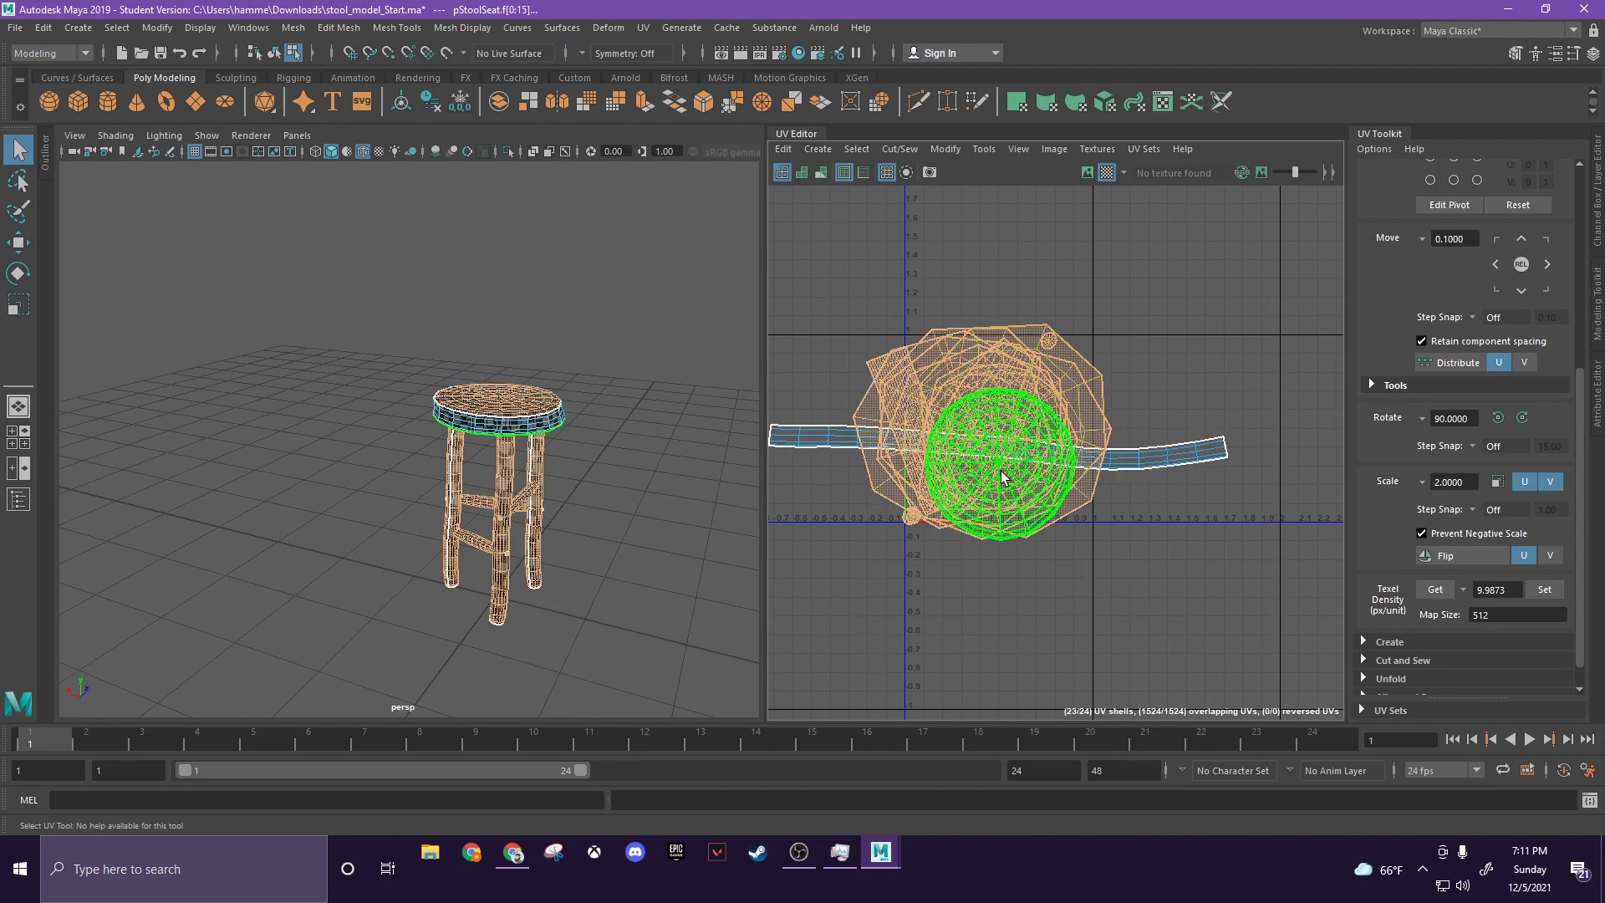
{"action": "left_click", "coordinate": [1543, 591]}
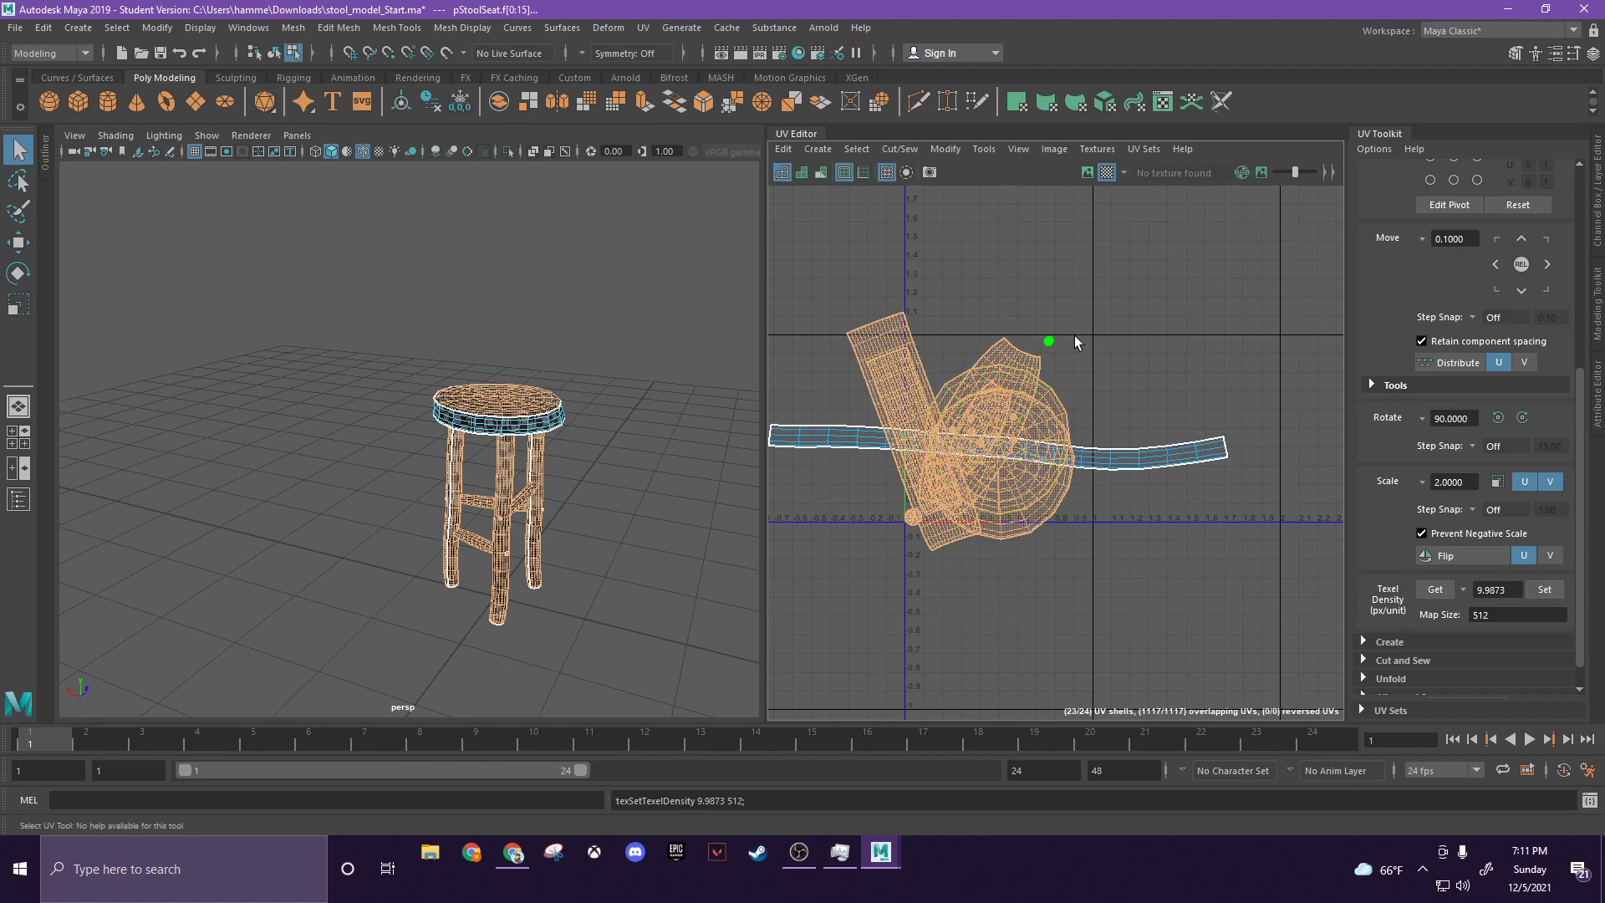
{"action": "left_click", "coordinate": [1221, 415]}
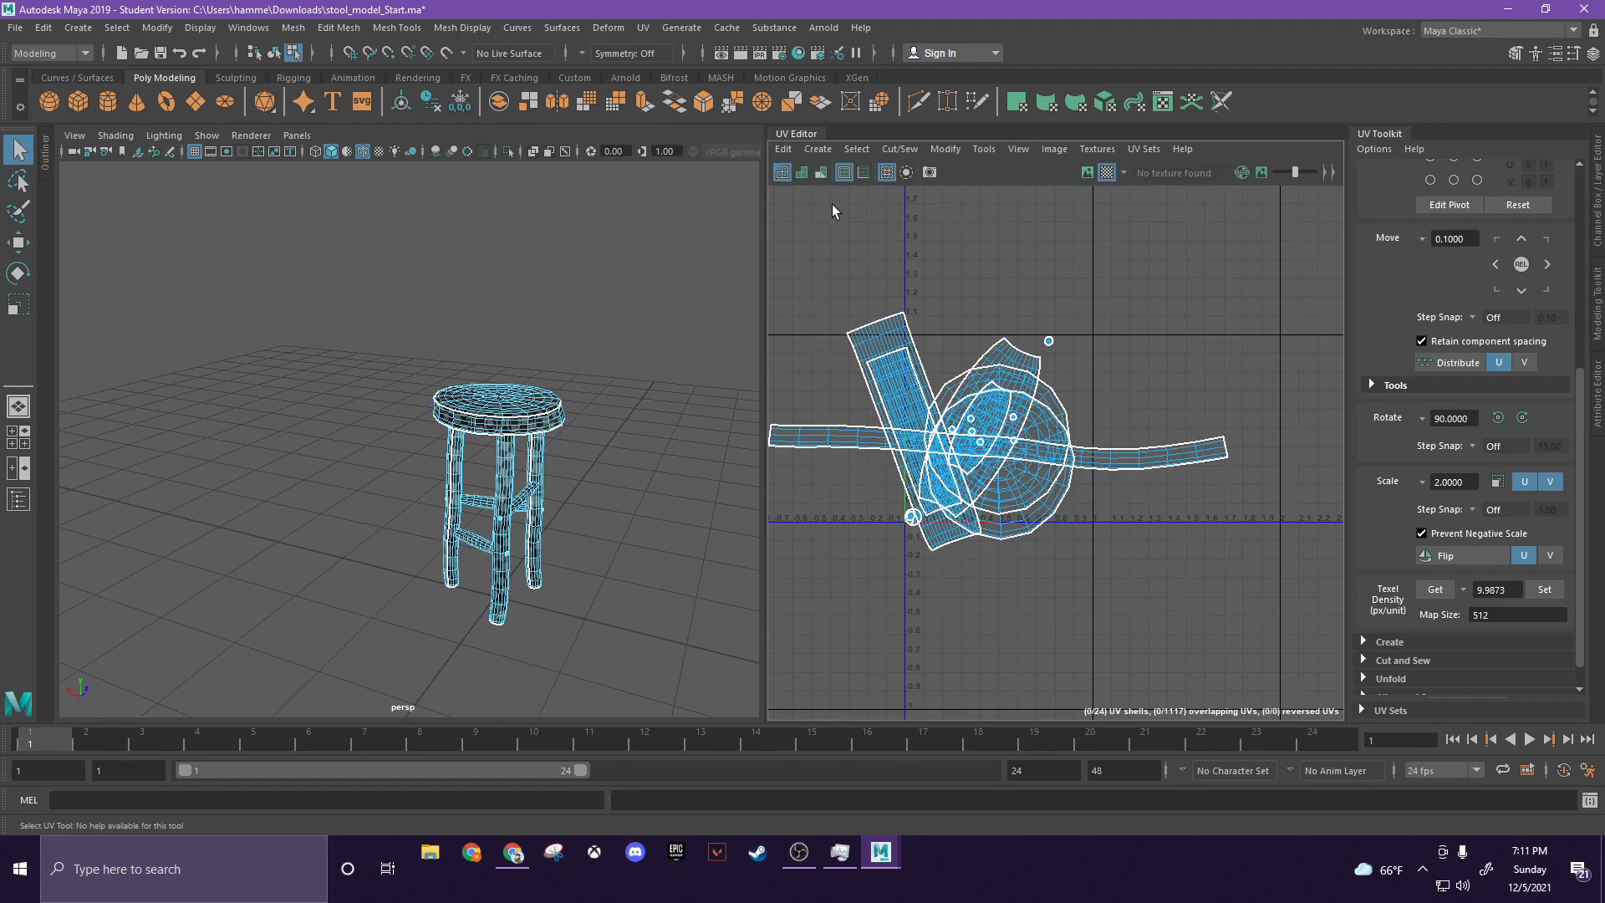
- Orient all 24 UV shells, deselect, then marquee-select all 24 shells again
{"action": "left_click_drag", "start_coordinate": [801, 211], "coordinate": [1120, 643]}
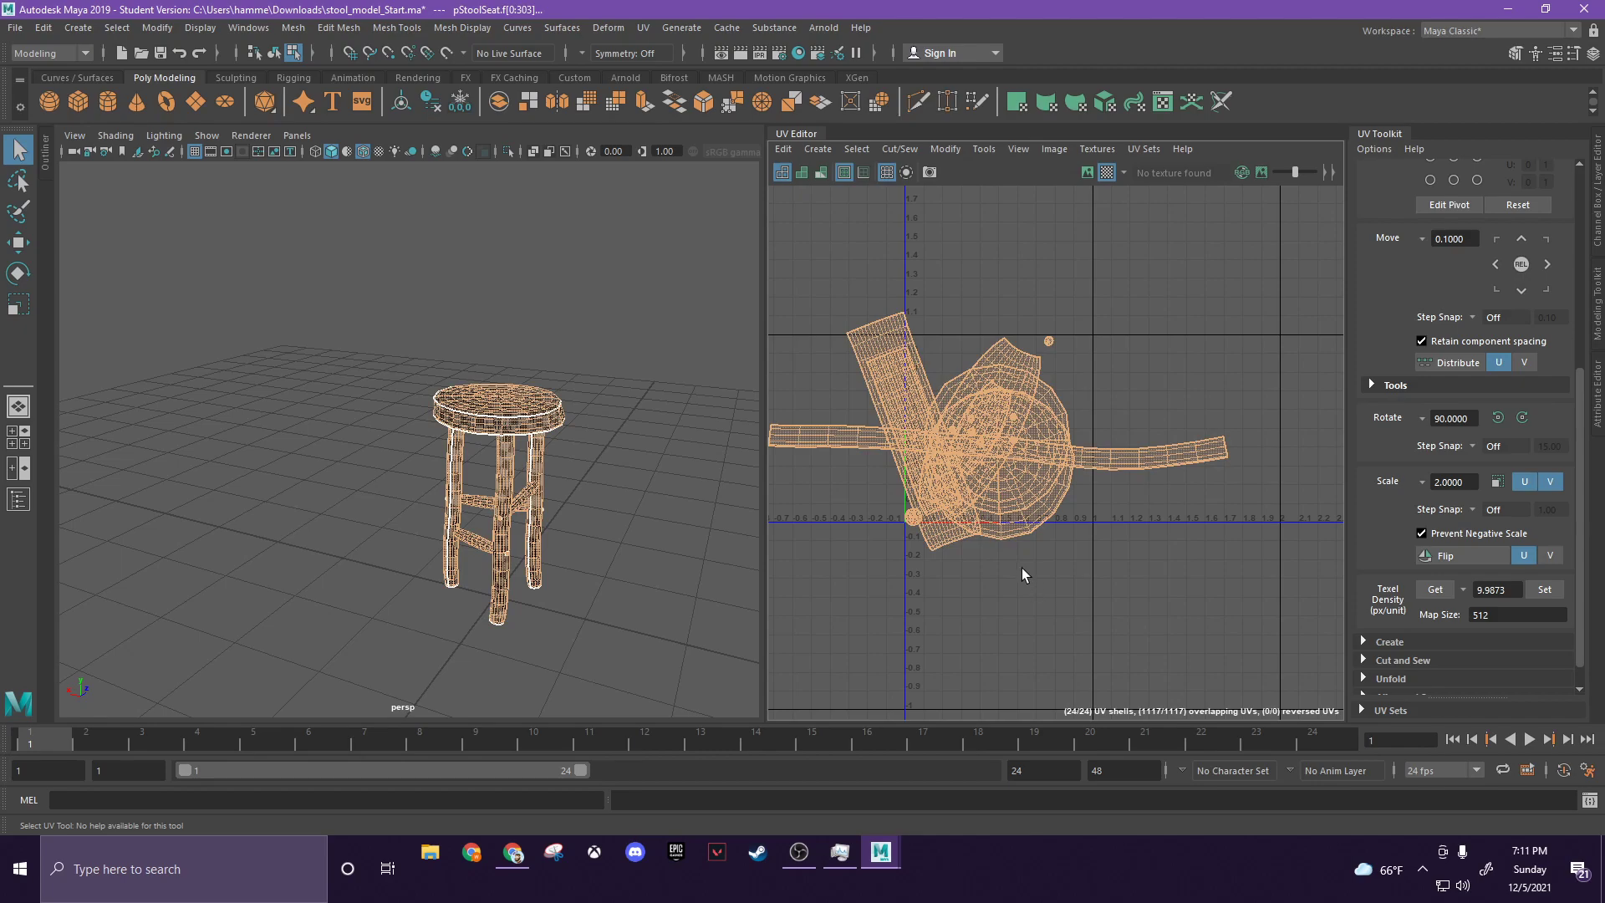
{"action": "right_click_drag", "start_coordinate": [1132, 343], "coordinate": [1124, 579]}
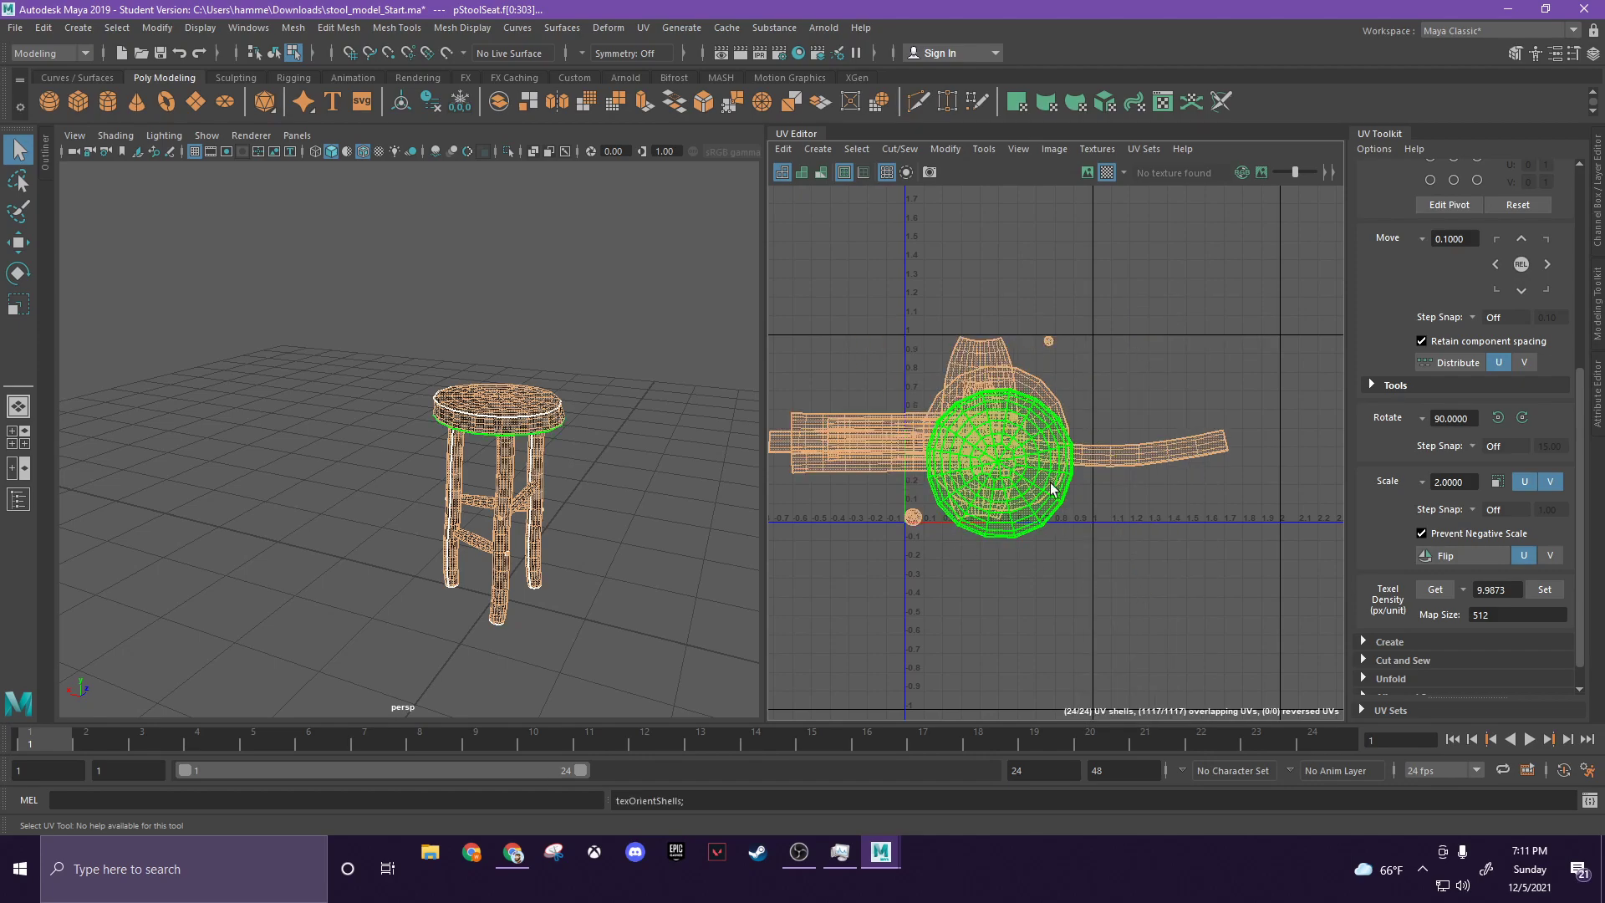
{"action": "left_click", "coordinate": [1148, 376]}
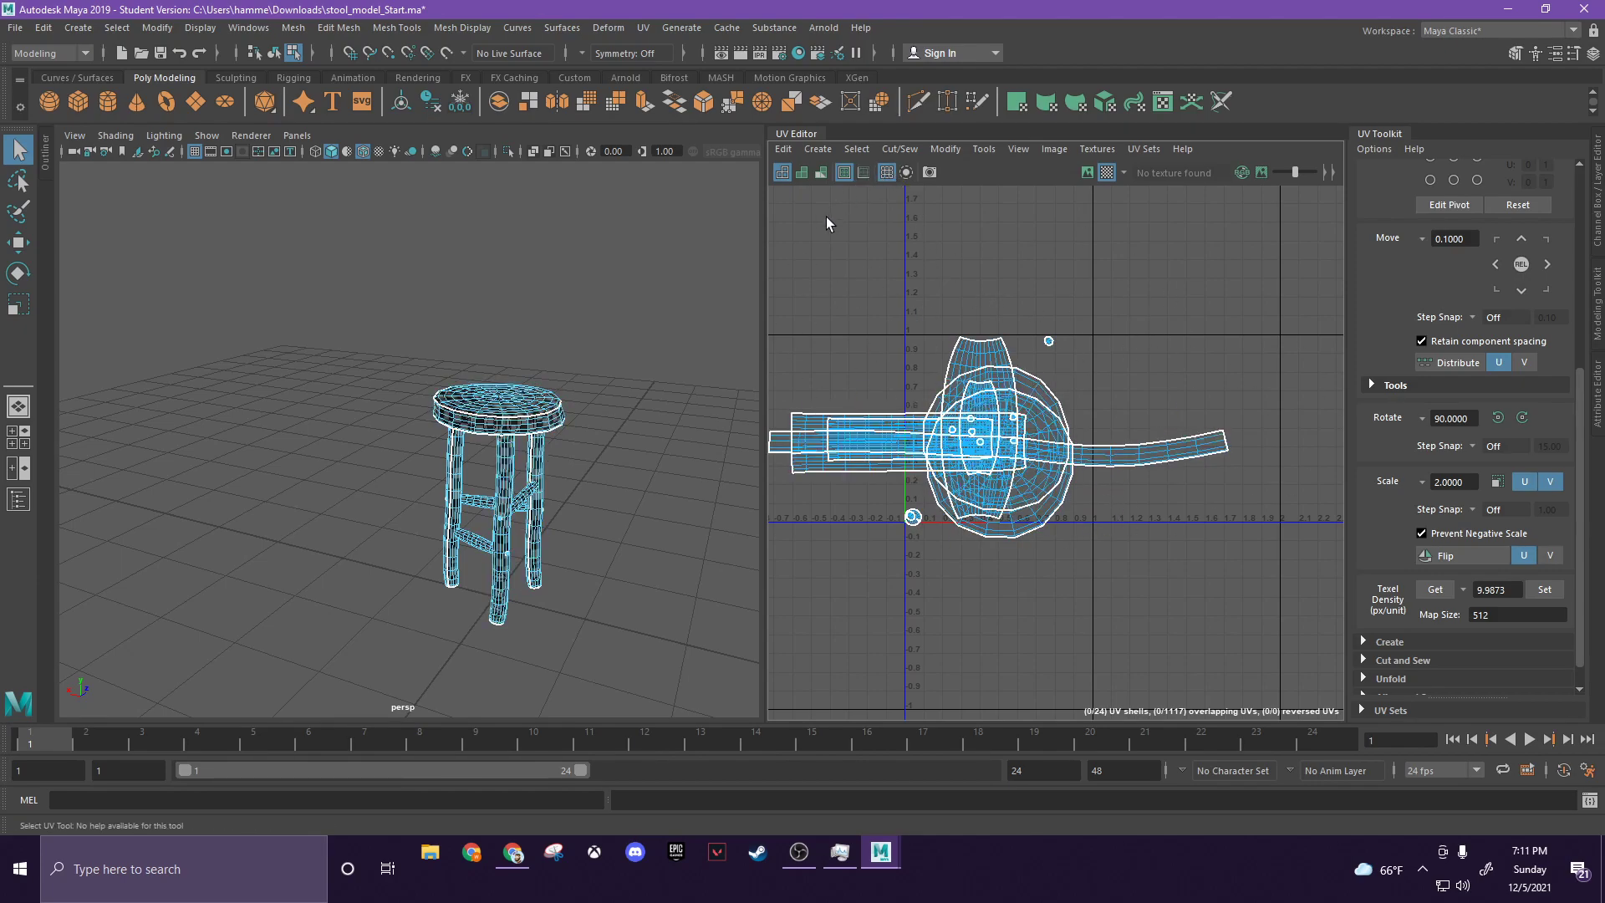
{"action": "left_click_drag", "start_coordinate": [826, 221], "coordinate": [1126, 513]}
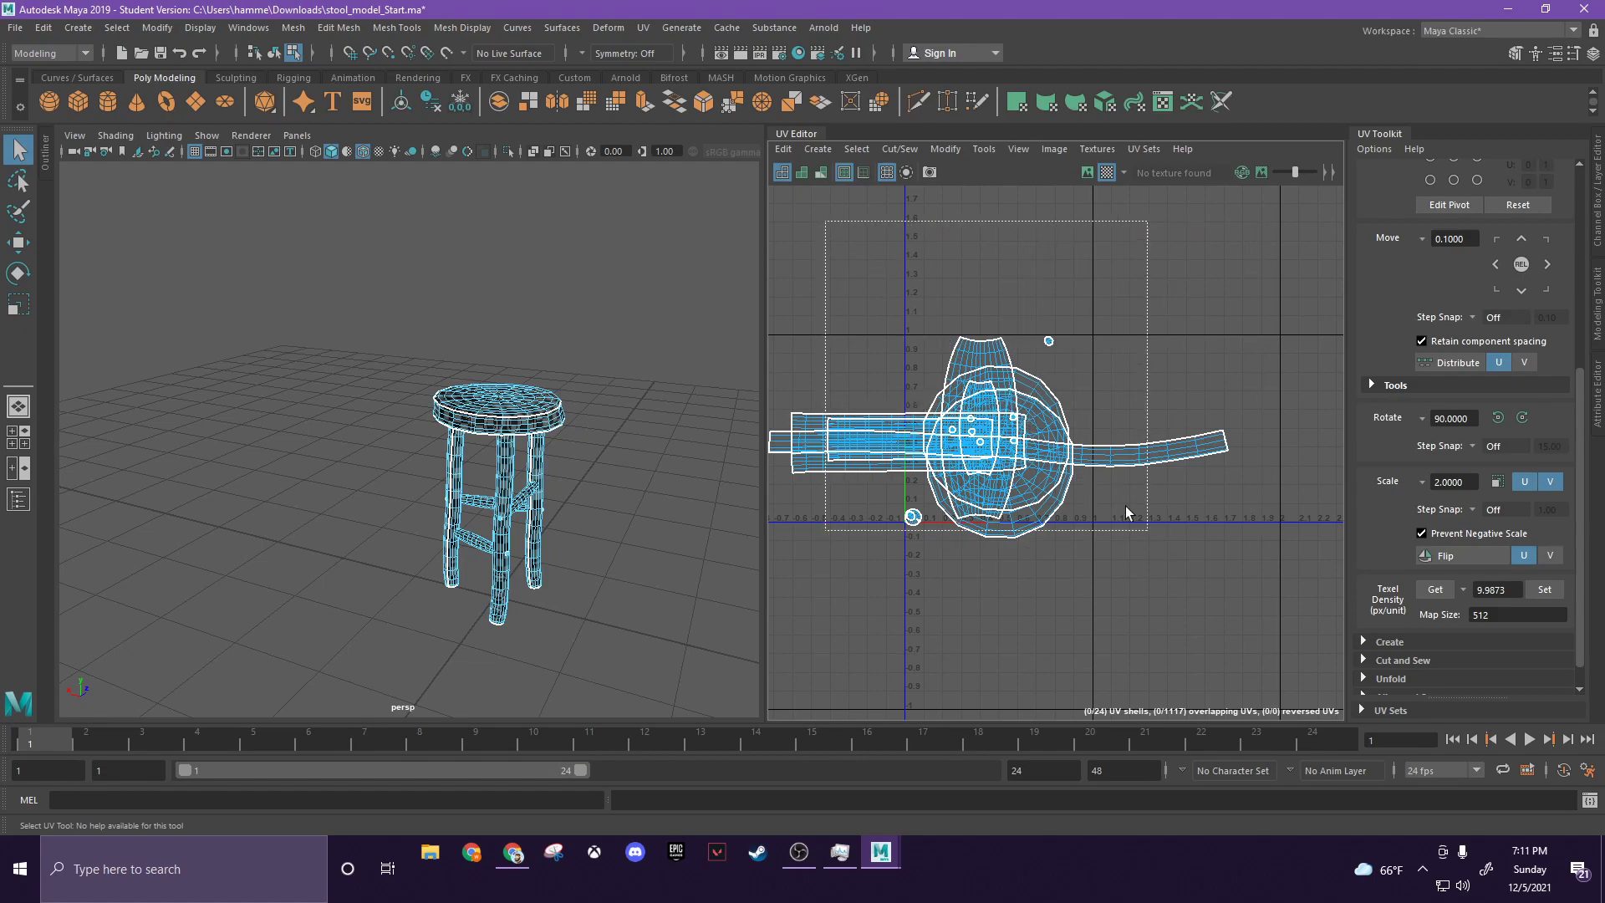
{"action": "left_click_drag", "start_coordinate": [831, 234], "coordinate": [1214, 621]}
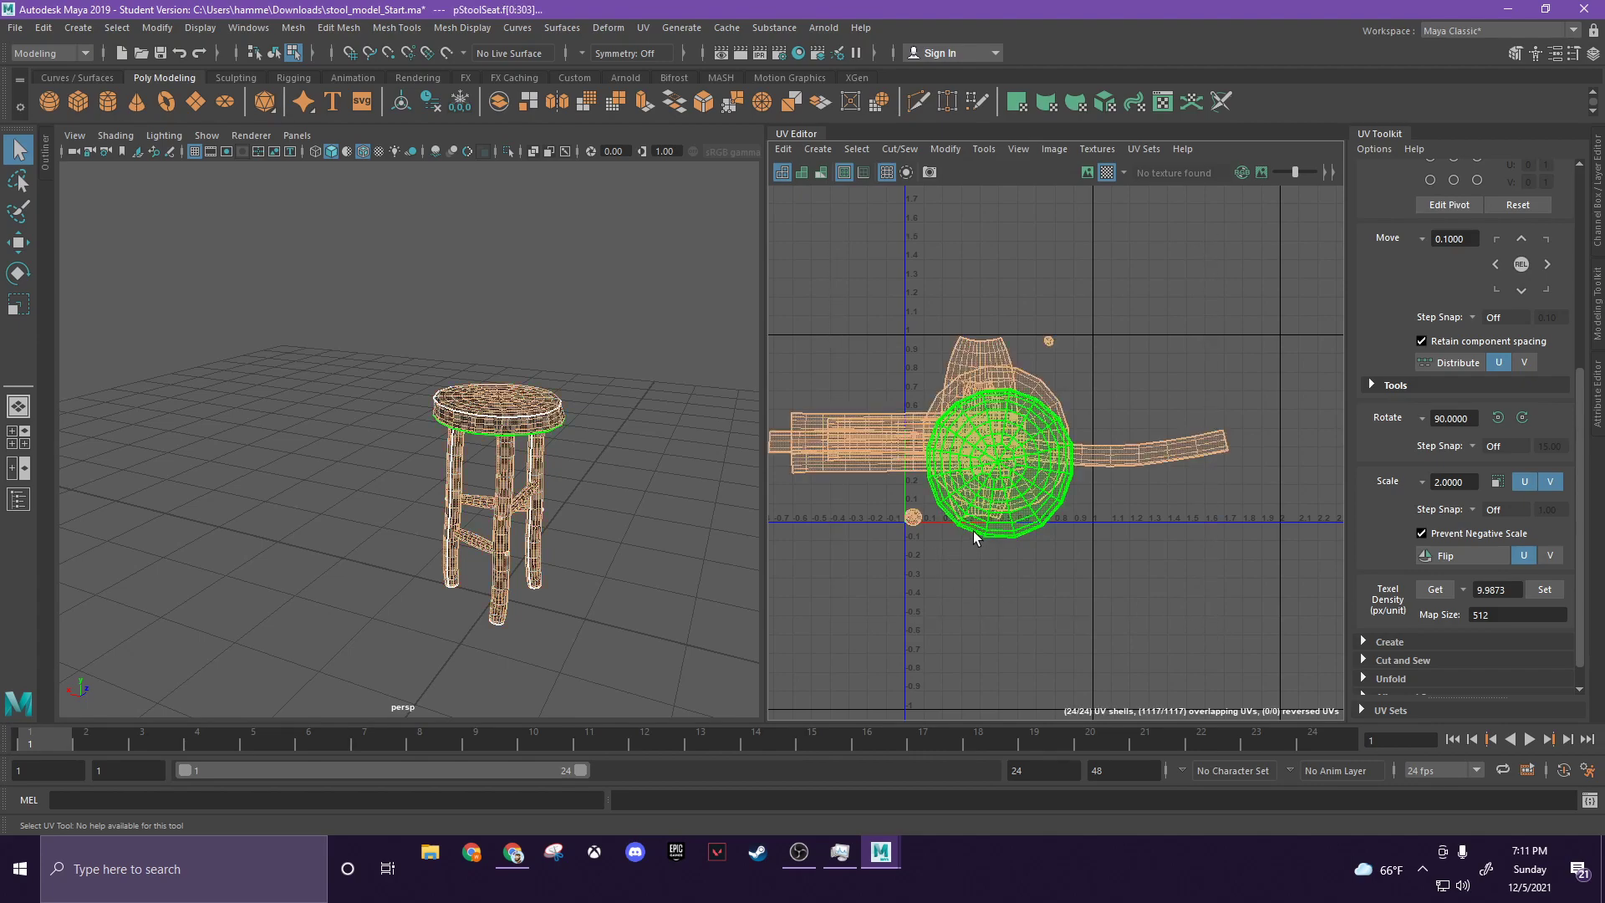
- Open the Layout UVs option box from the UV marking menu and apply current settings
{"action": "right_click", "coordinate": [956, 274], "text": "shift"}
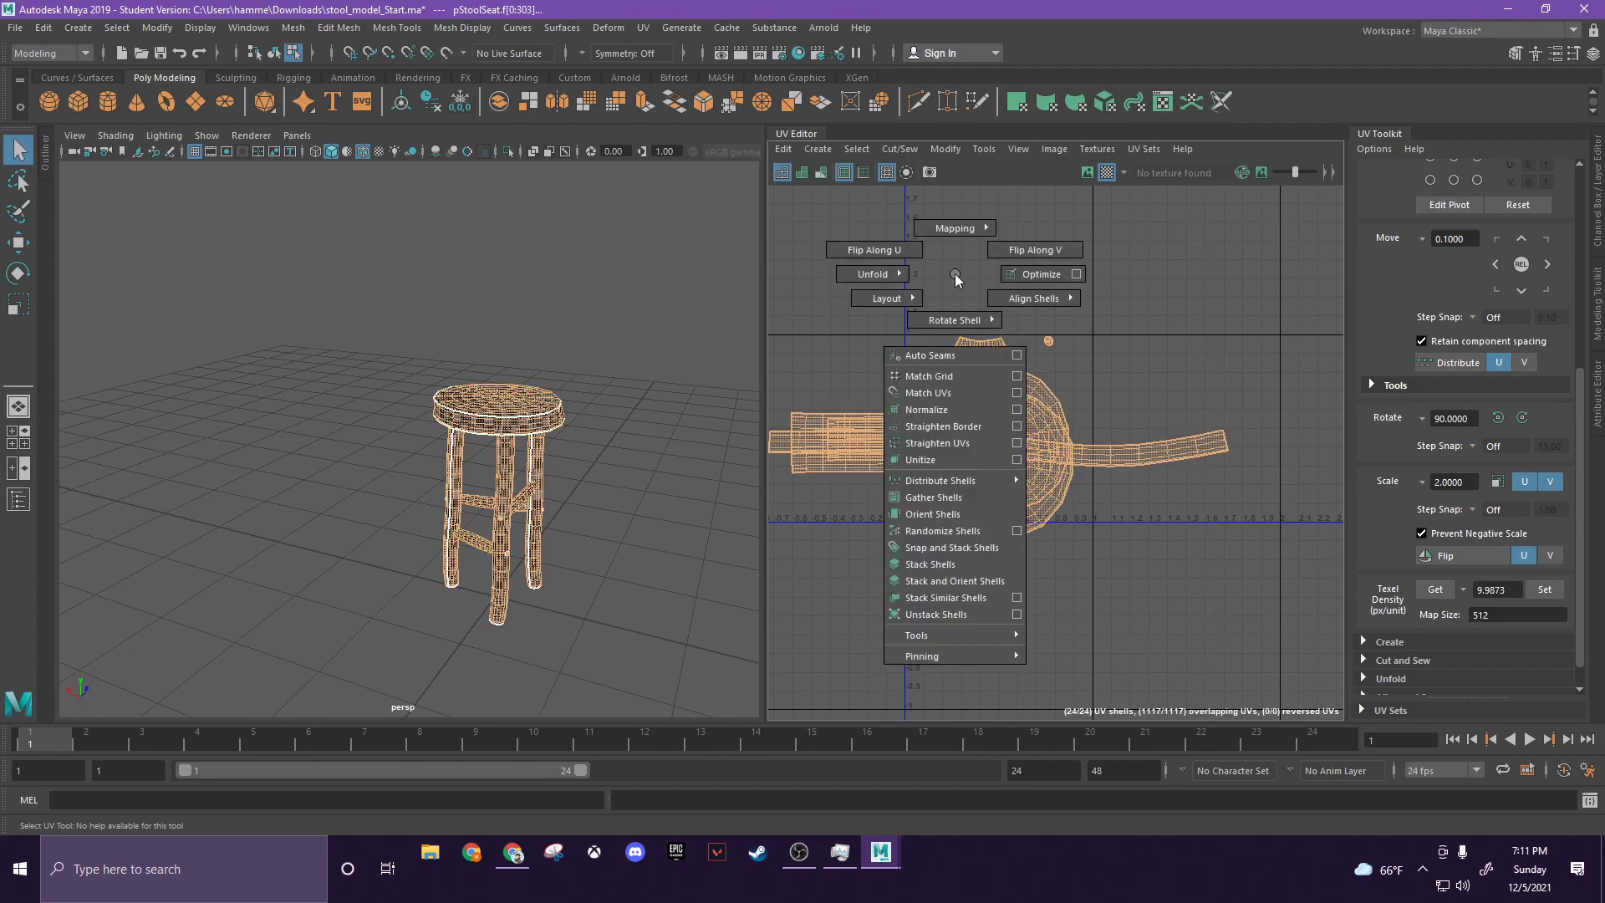
{"action": "right_click_drag", "start_coordinate": [958, 280], "coordinate": [849, 324], "text": "shift"}
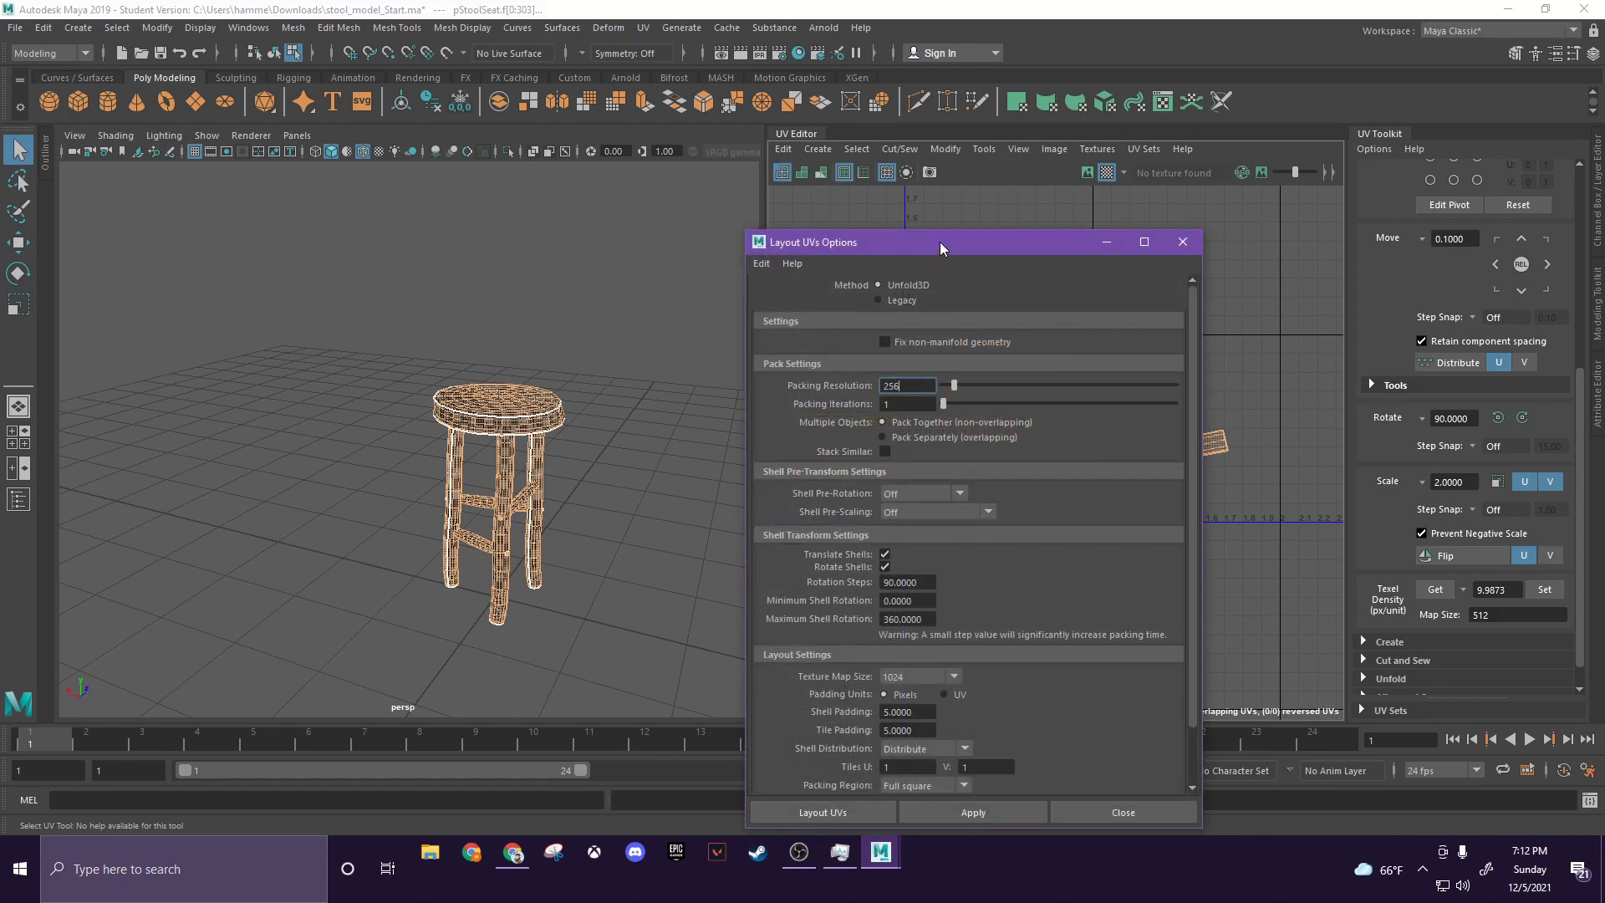
{"action": "left_click_drag", "start_coordinate": [940, 242], "coordinate": [695, 129]}
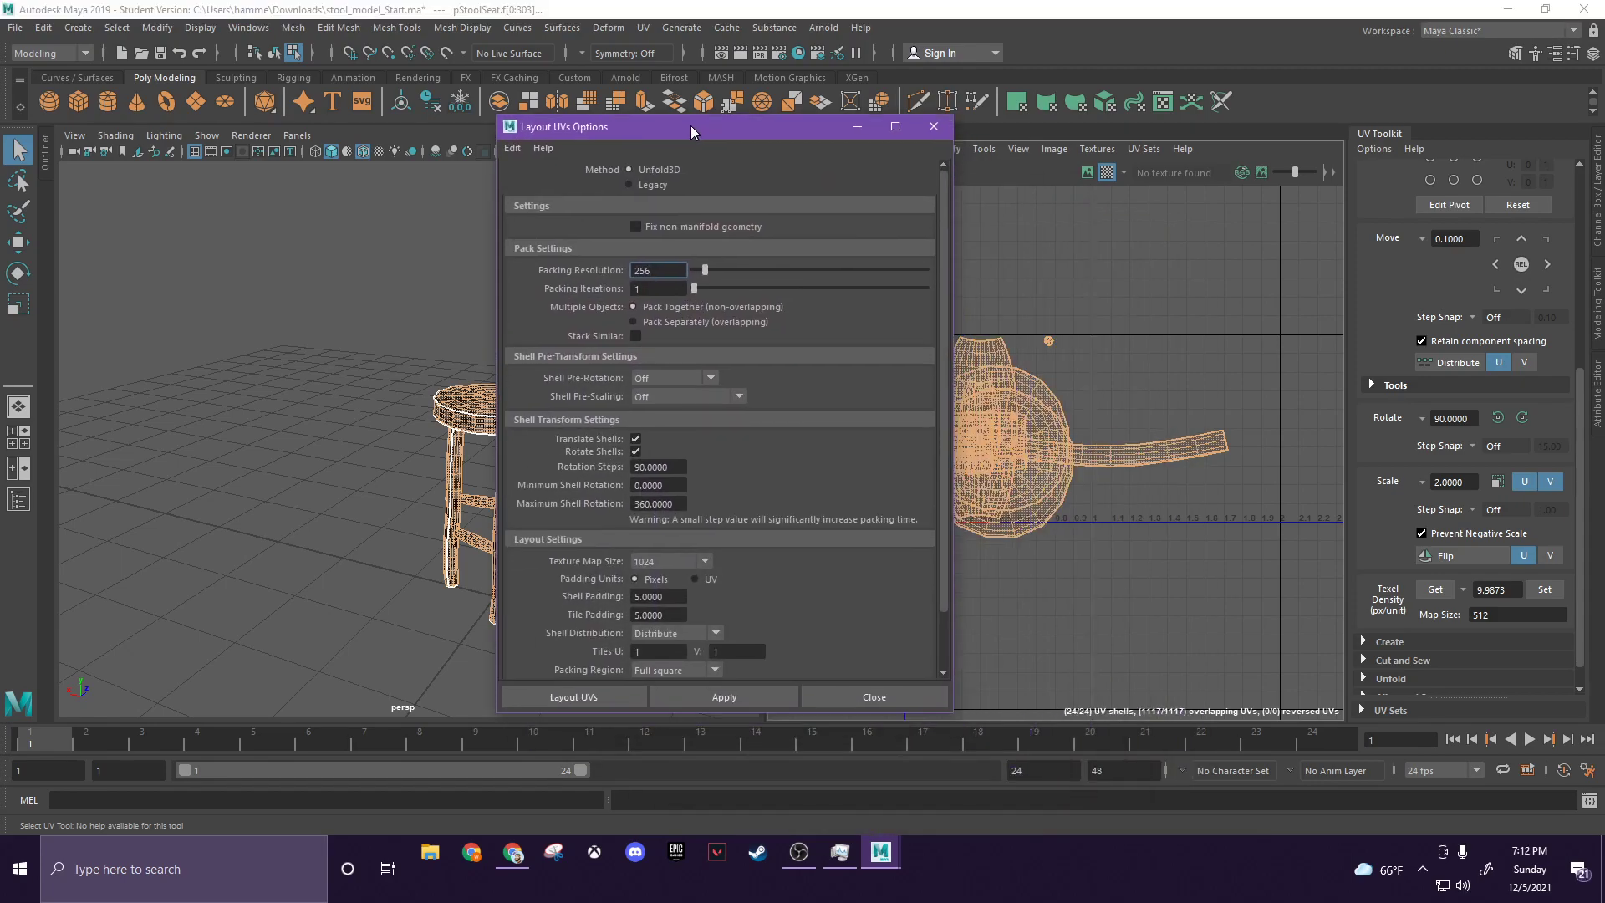
{"action": "left_click", "coordinate": [785, 708]}
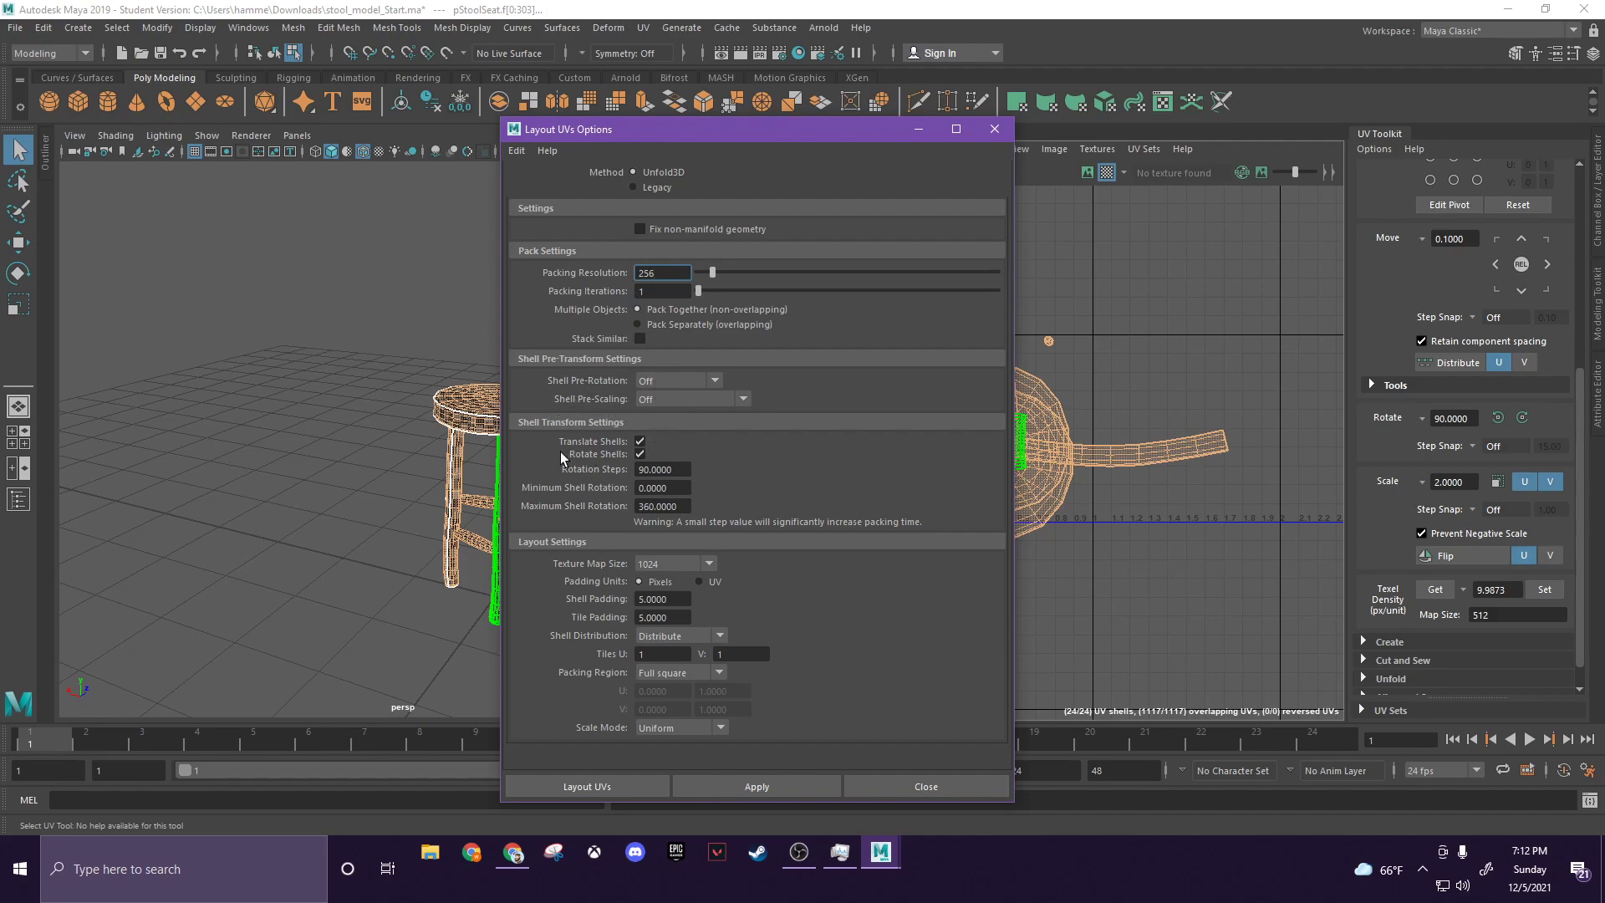
- Keep Rotate Shells on and Texture Map Size at 1024 with 5-pixel shell and tile padding
{"action": "left_click", "coordinate": [639, 453]}
{"action": "left_click", "coordinate": [639, 453]}
{"action": "left_click", "coordinate": [702, 565]}
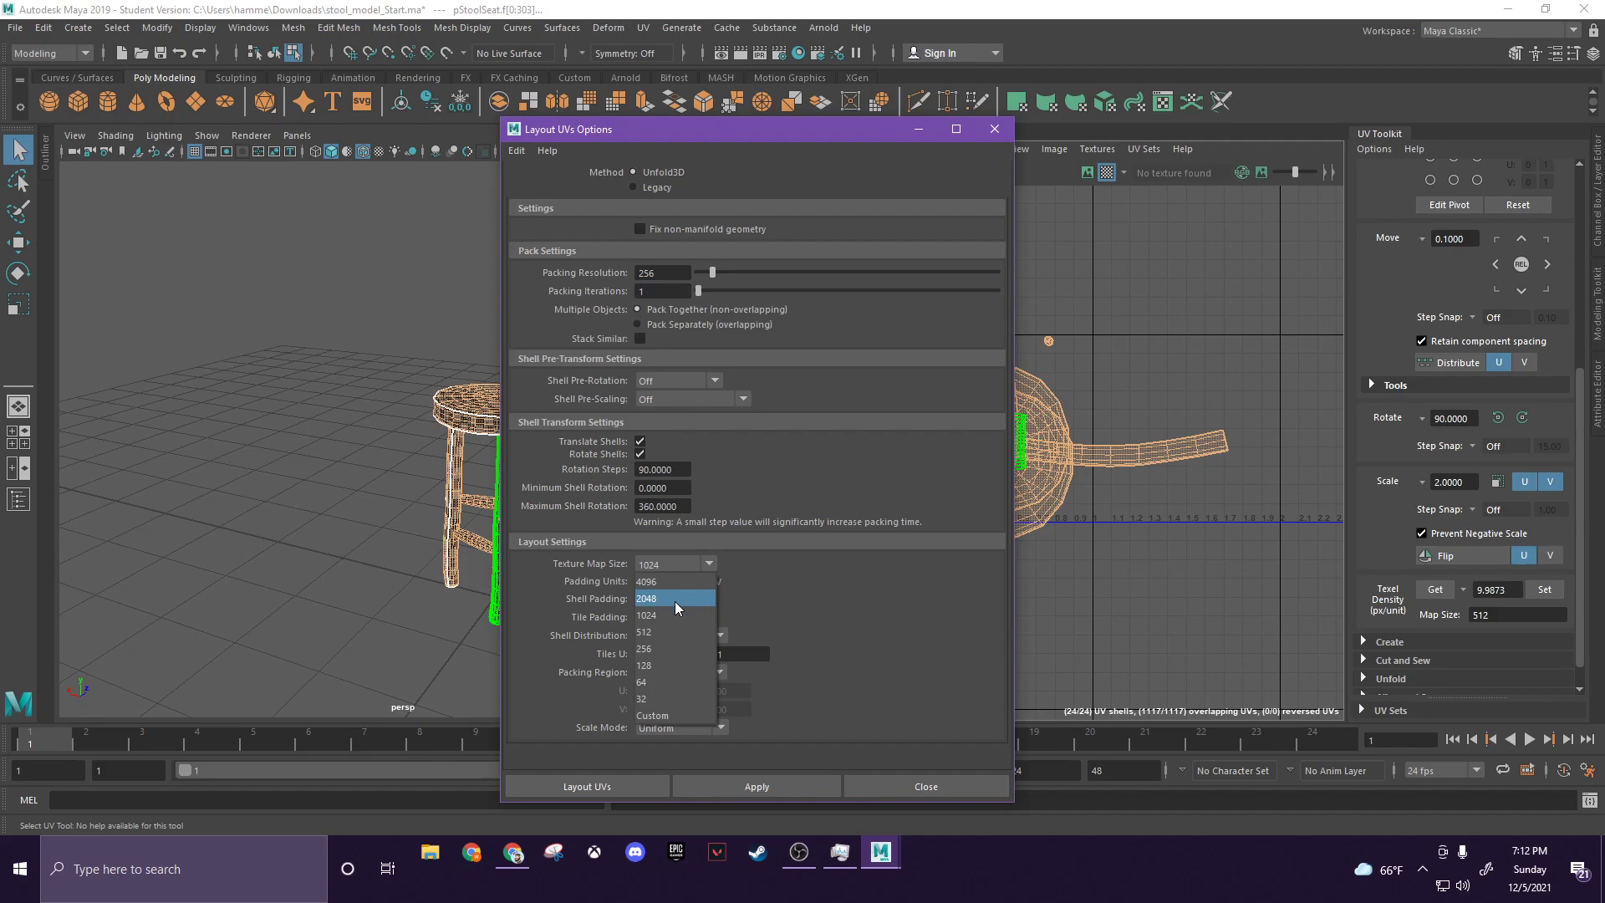
{"action": "left_click", "coordinate": [657, 614]}
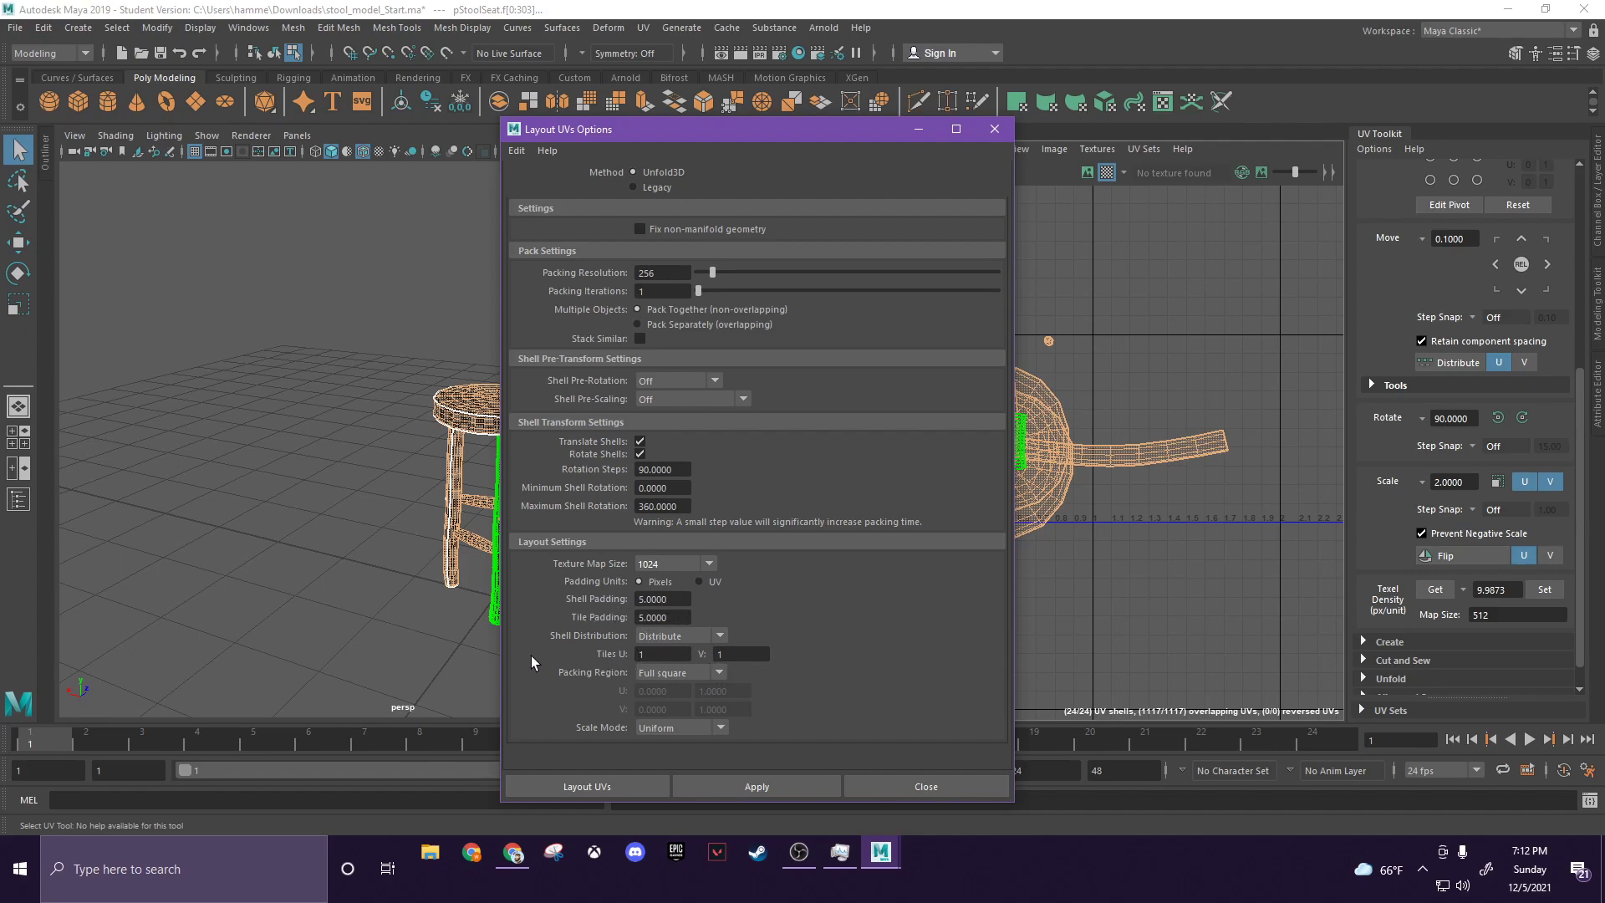
- Select all 24 shells, run Layout UVs to pack them into the 0–1 tile, and zoom in
{"action": "left_click_drag", "start_coordinate": [833, 135], "coordinate": [487, 194]}
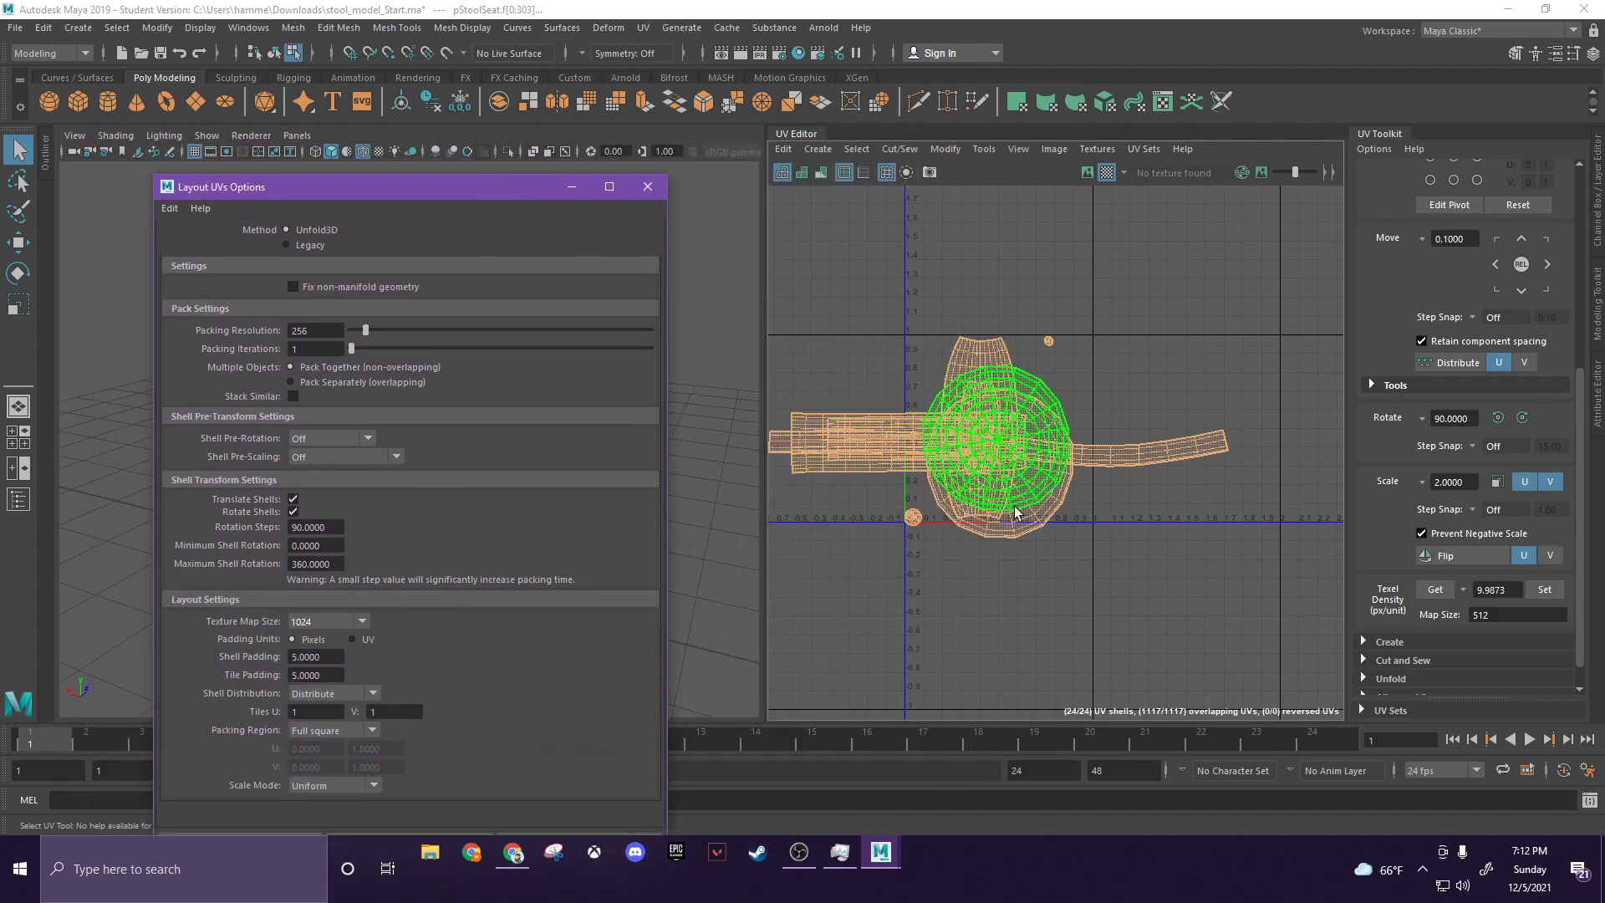
{"action": "left_click", "coordinate": [896, 303]}
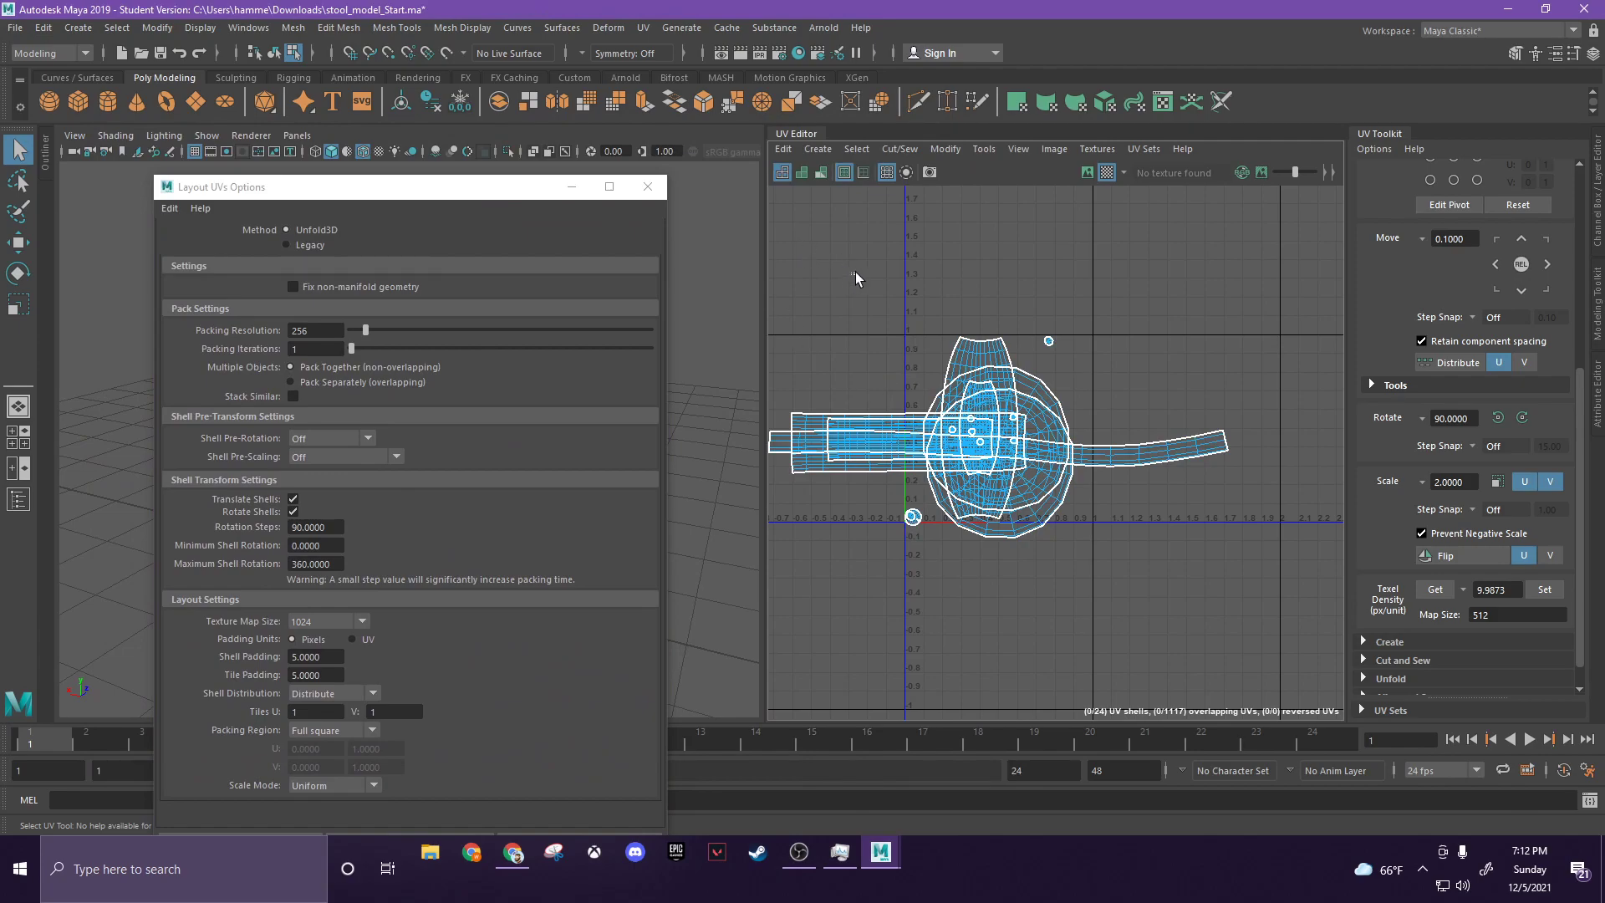
{"action": "left_click_drag", "start_coordinate": [851, 274], "coordinate": [1212, 625]}
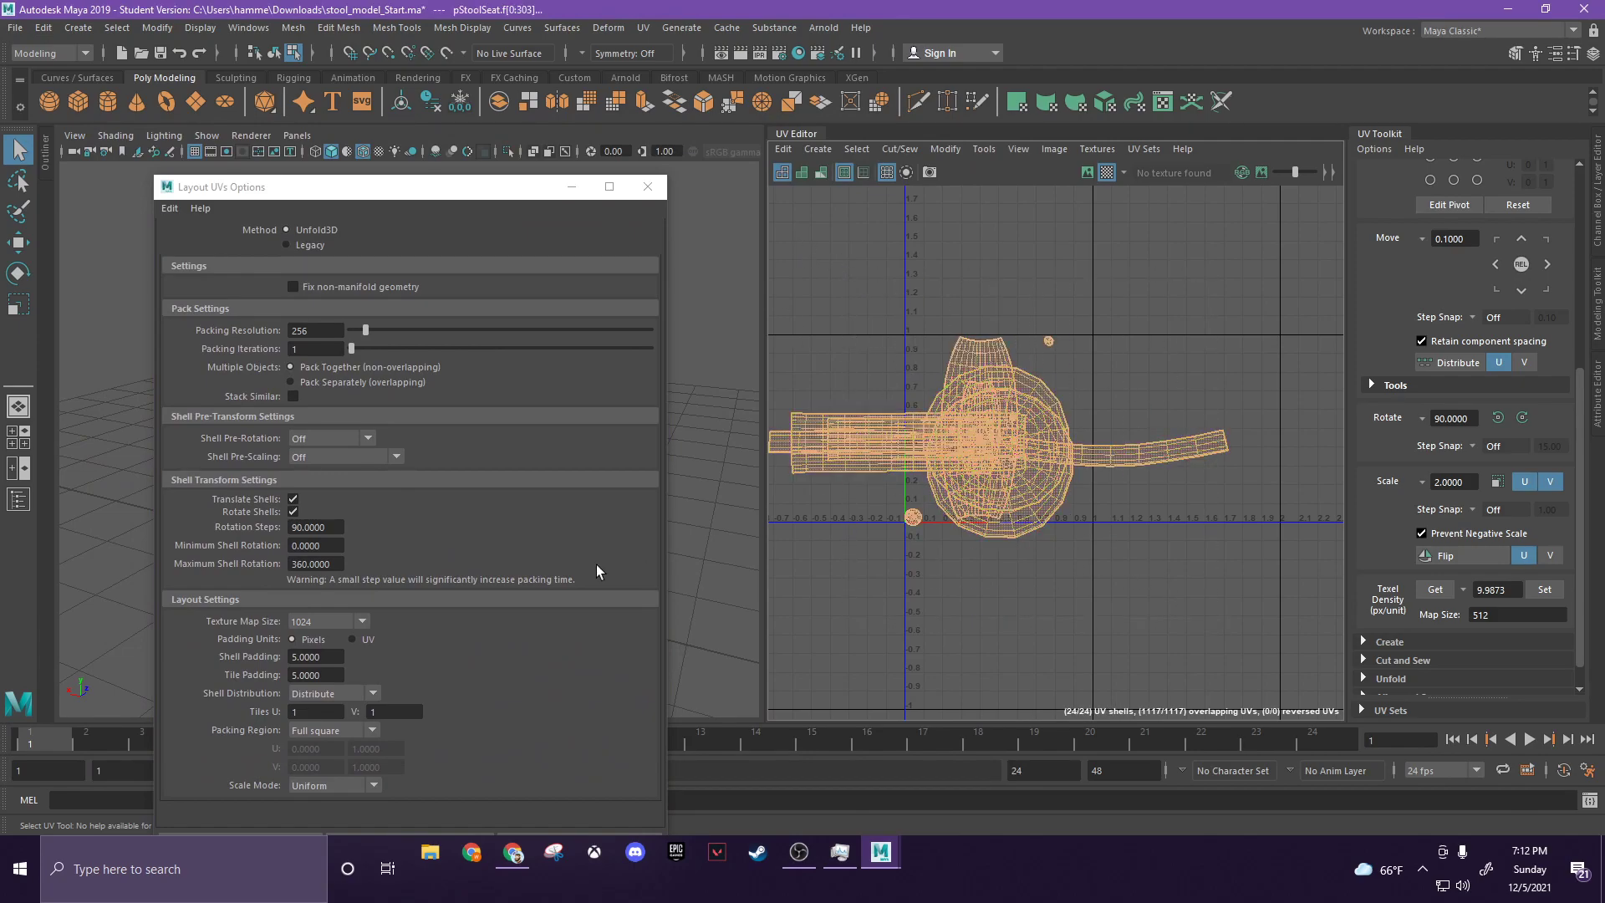
{"action": "left_click_drag", "start_coordinate": [348, 198], "coordinate": [323, 146]}
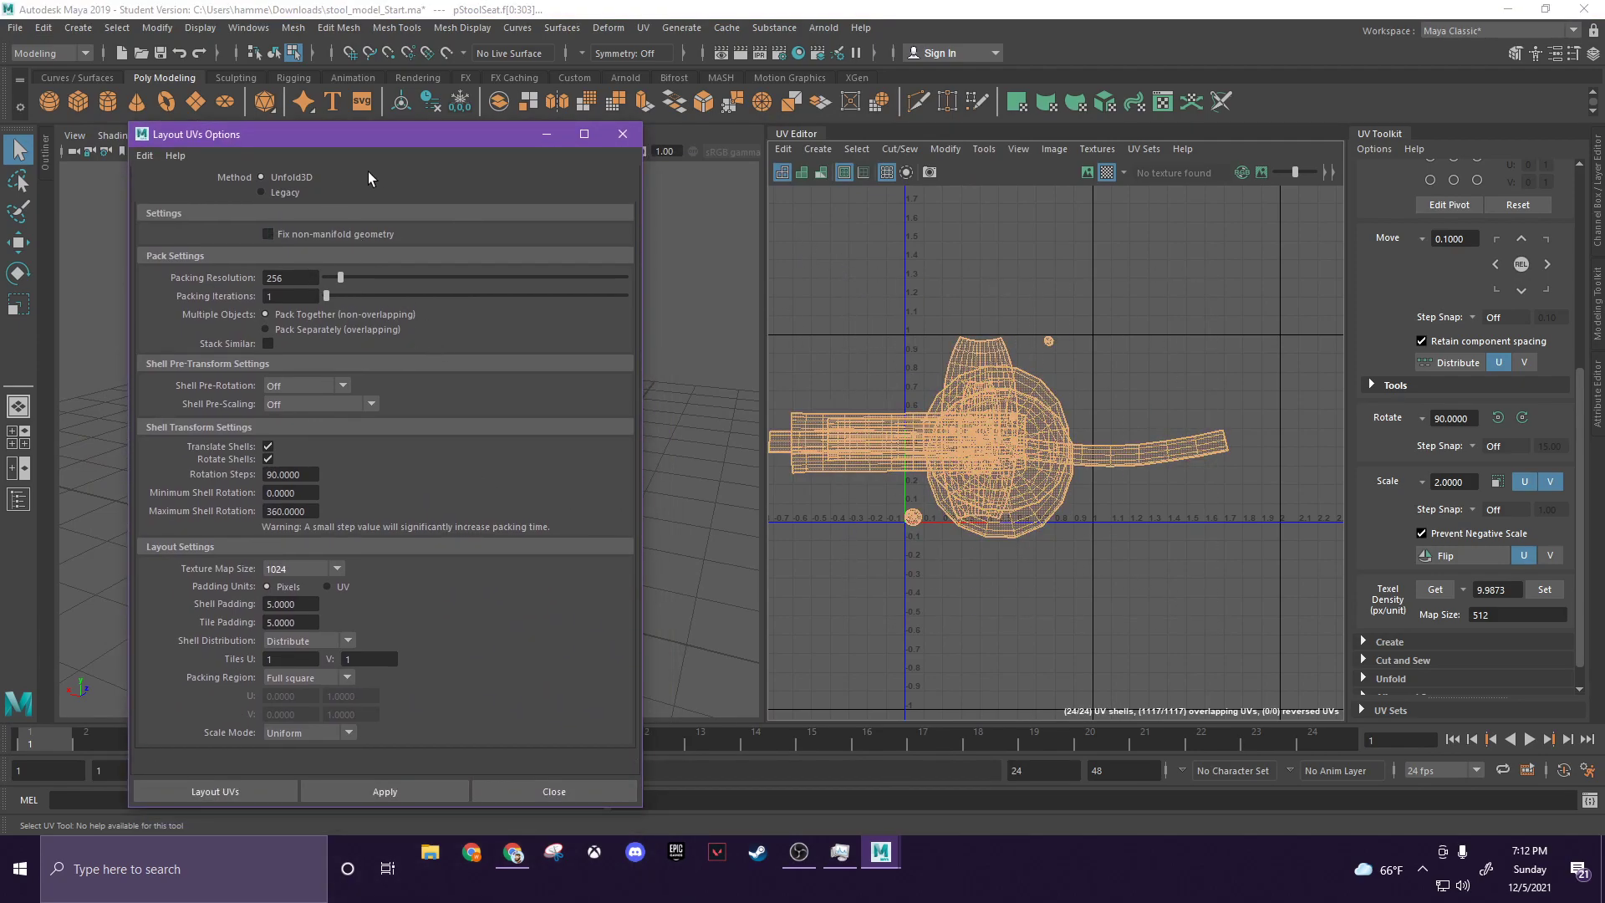
{"action": "left_click", "coordinate": [374, 795]}
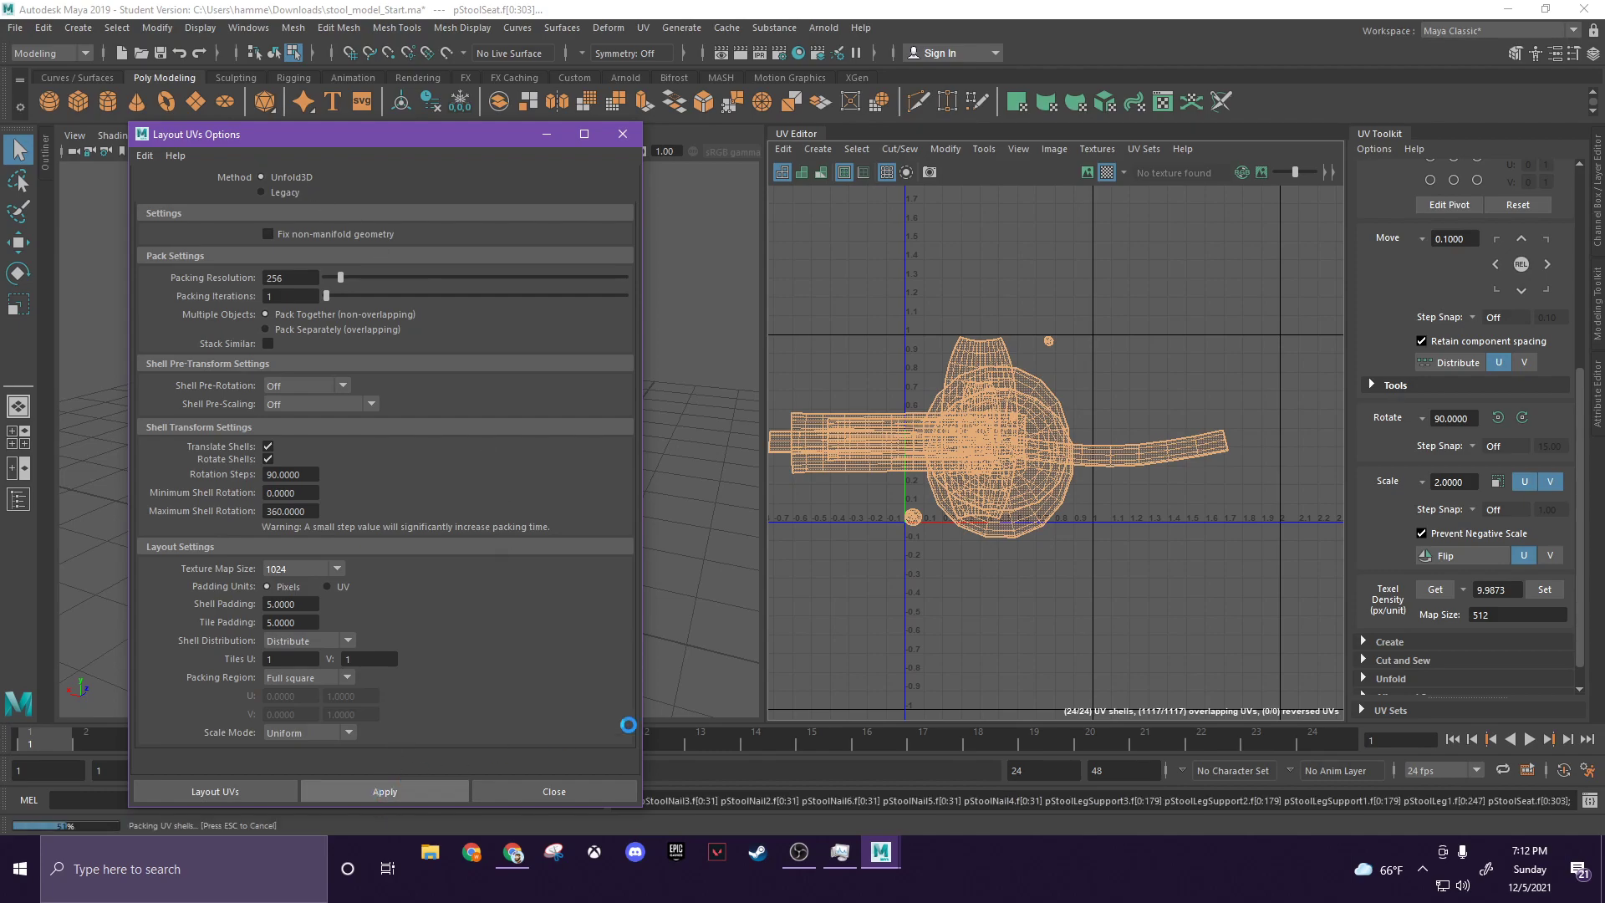
{"action": "left_click", "coordinate": [1077, 356]}
{"action": "scroll", "coordinate": [1021, 458], "scroll_direction": "up", "scroll_amount": 3}
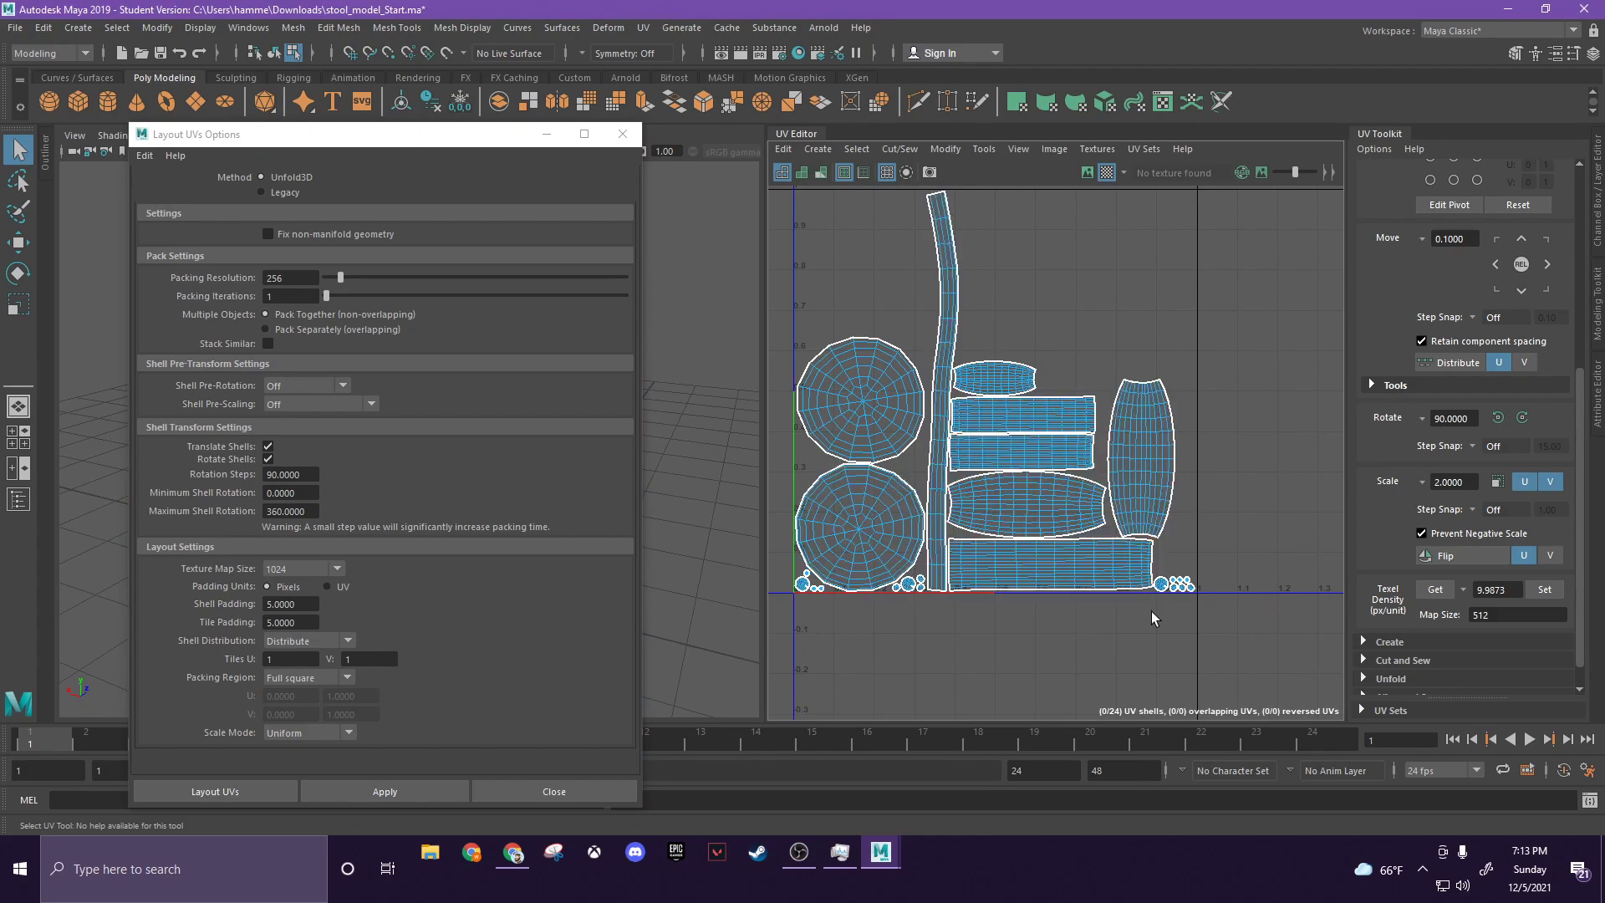
{"action": "scroll", "coordinate": [1061, 476], "scroll_direction": "up", "scroll_amount": 3}
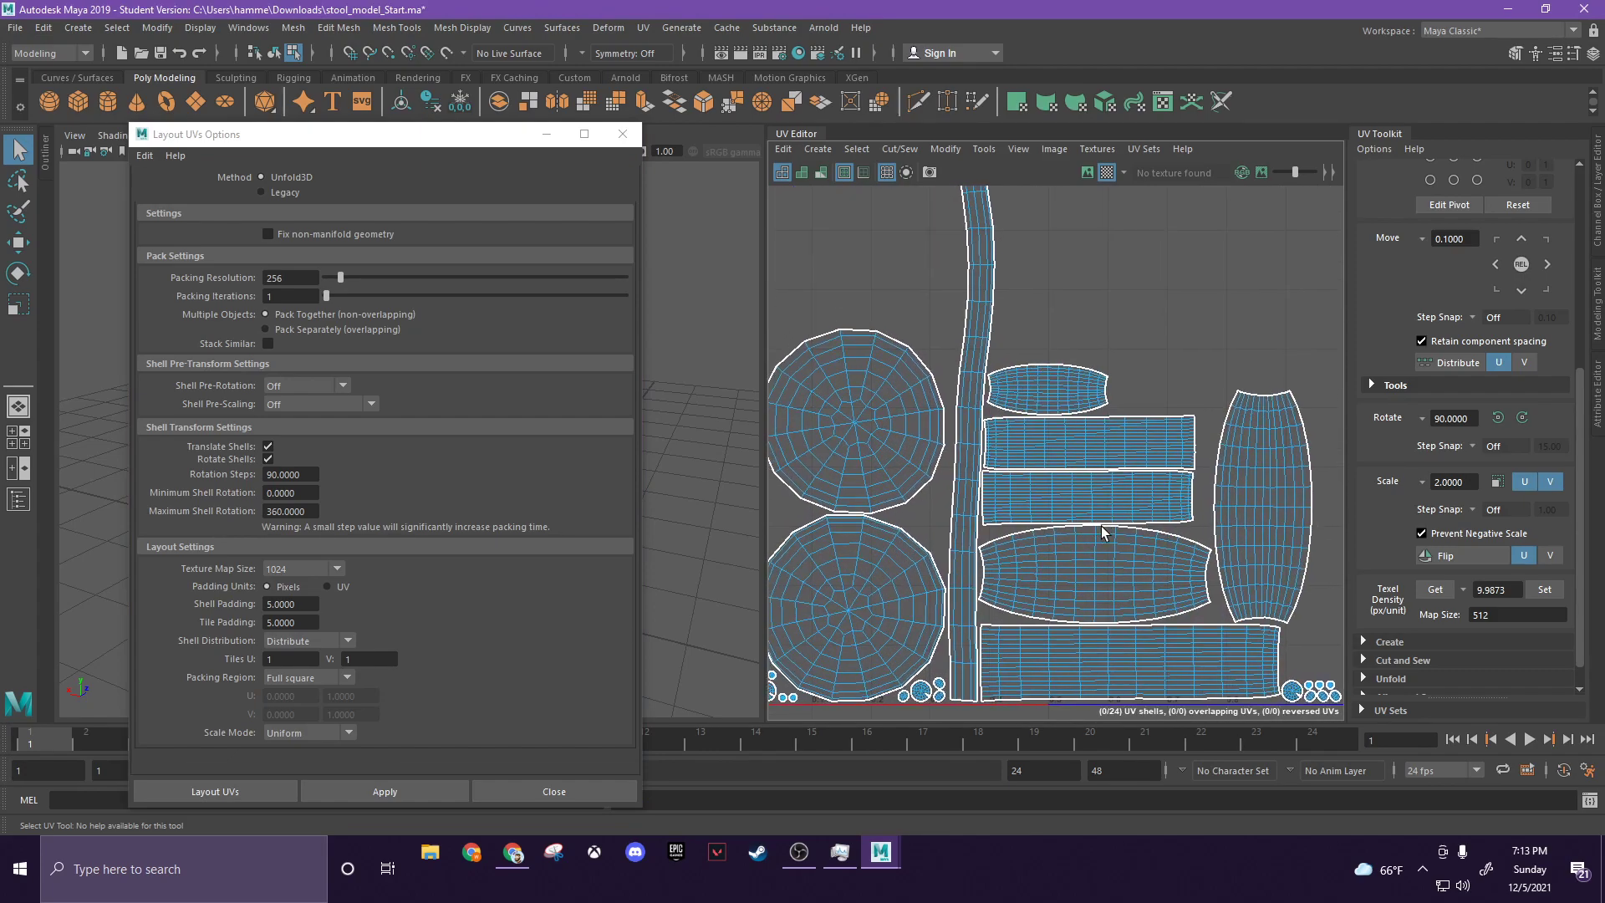
{"action": "scroll", "coordinate": [1078, 535], "scroll_direction": "up", "scroll_amount": 3}
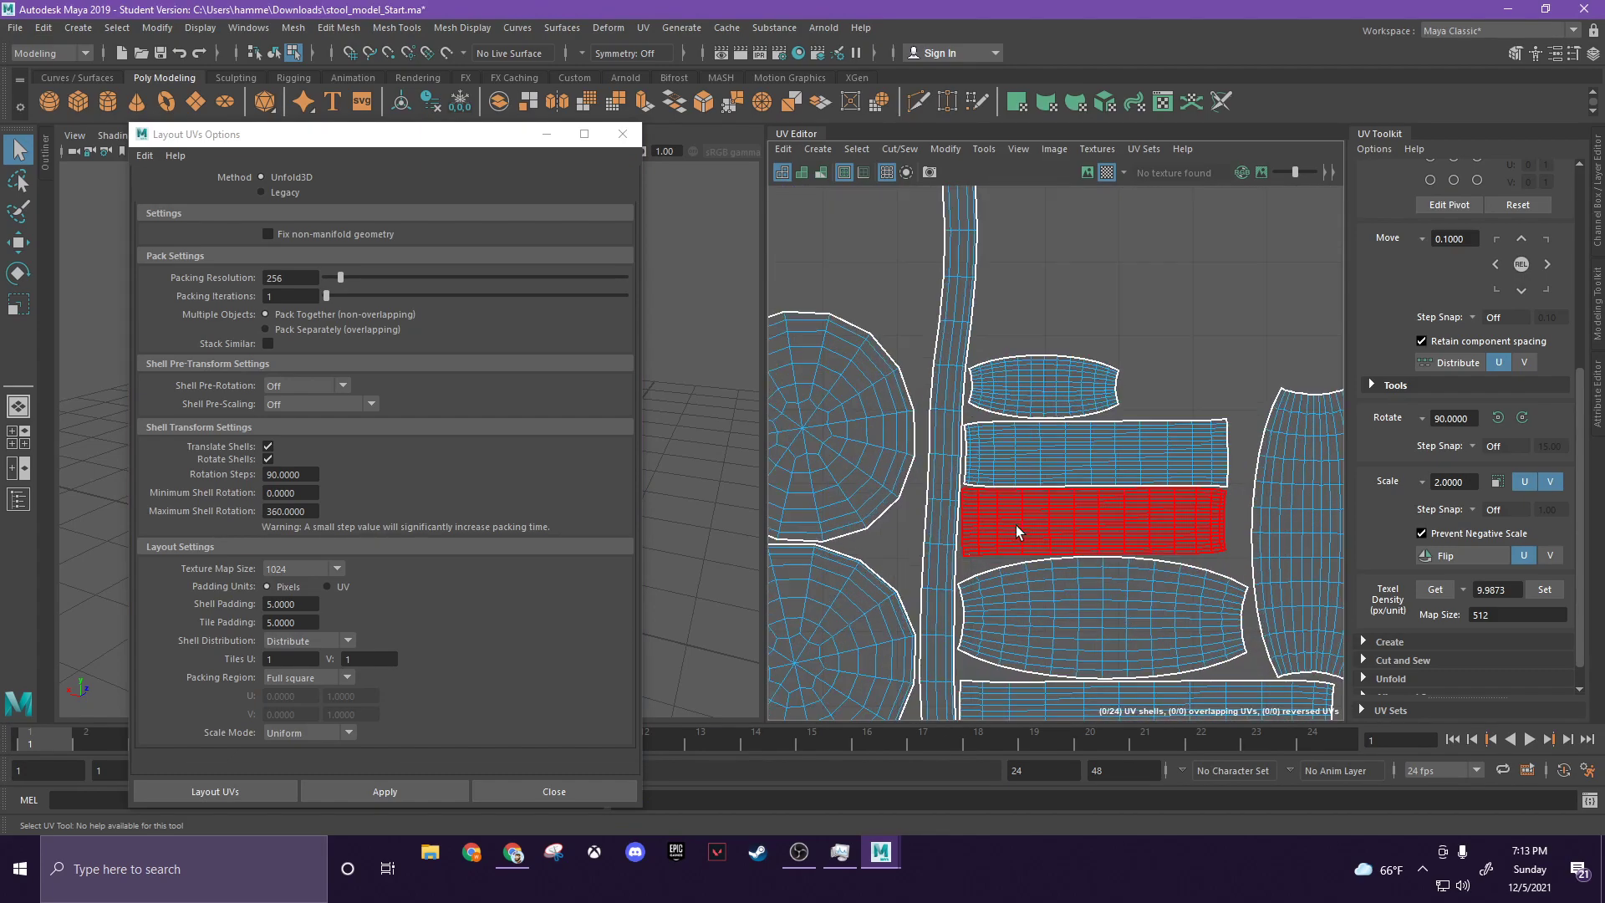